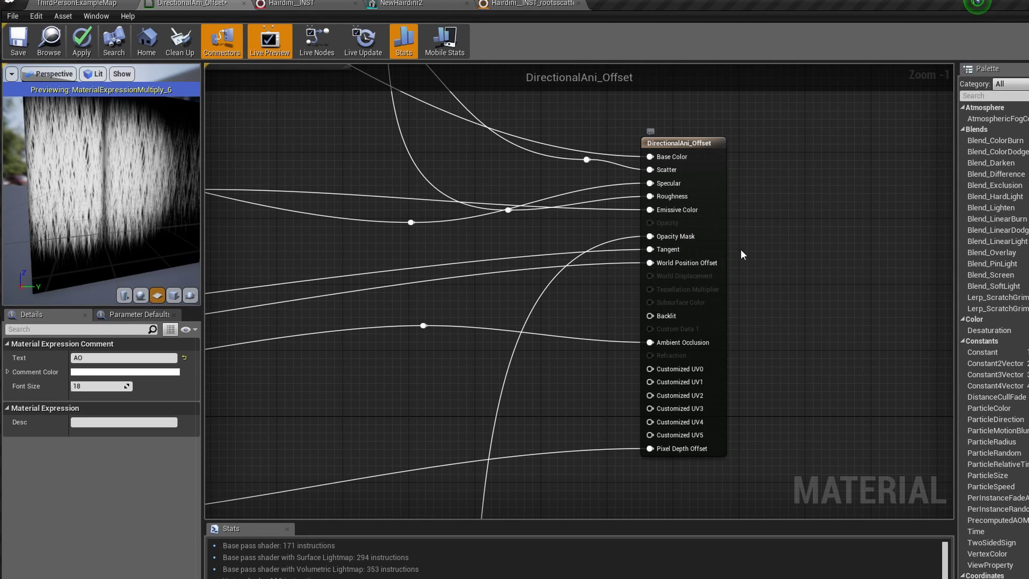
Examine the opacity part of the material graph, from the Height and Edge Mask groups to the To Opacity multiply.
scroll(760, 307, "down", 5)
right_click_drag(675, 381, 767, 164)
scroll(577, 255, "up", 1)
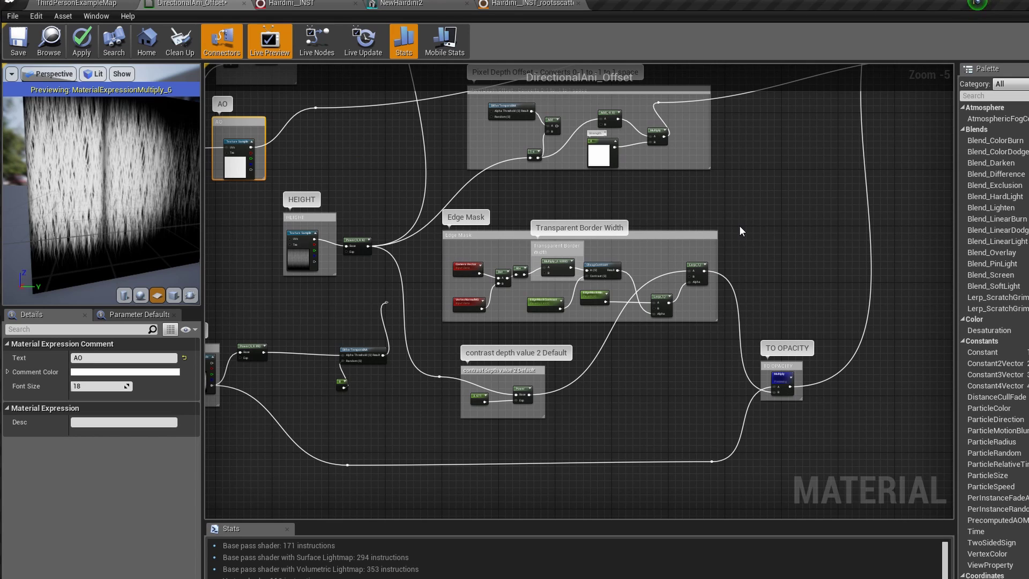
scroll(686, 238, "down", 1)
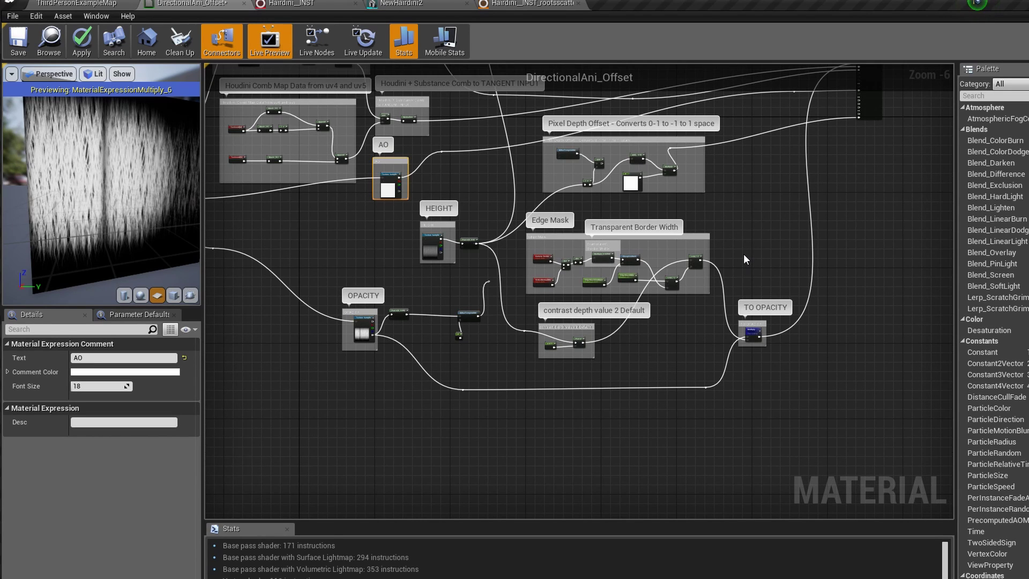
scroll(742, 254, "up", 1)
right_click_drag(729, 246, 831, 232)
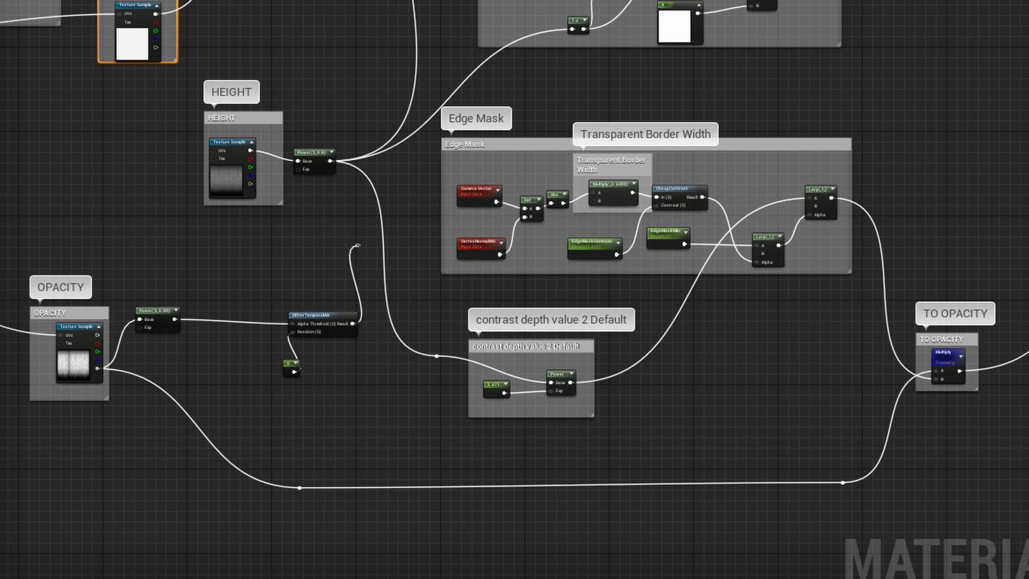
left_click_drag(138, 1, 132, 0)
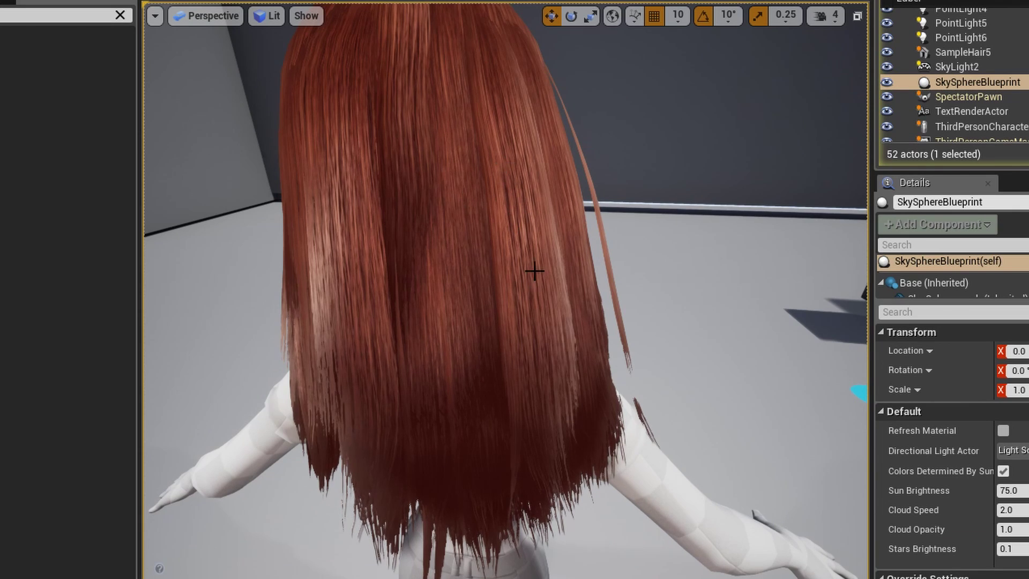
Switch to the level and inspect the red hair up close from the back and side.
scroll(431, 216, "up", 2)
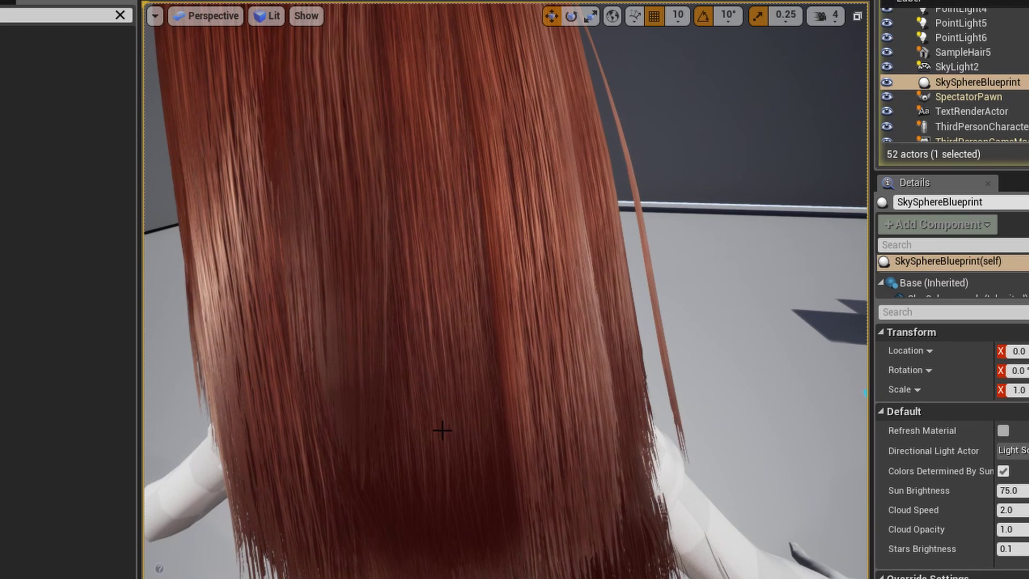
left_click_drag(422, 315, 723, 322, "alt")
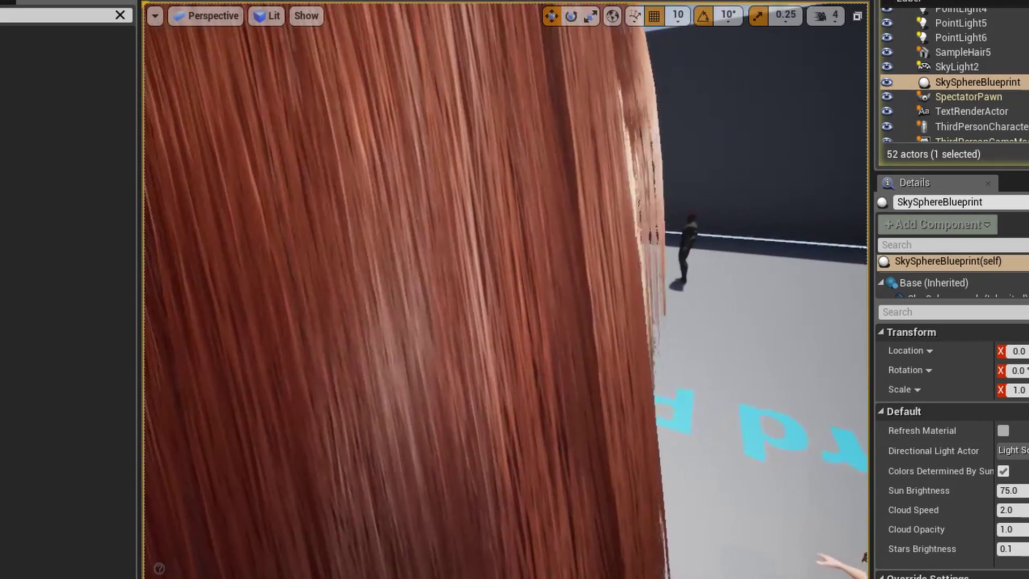
right_click_drag(329, 287, 437, 305)
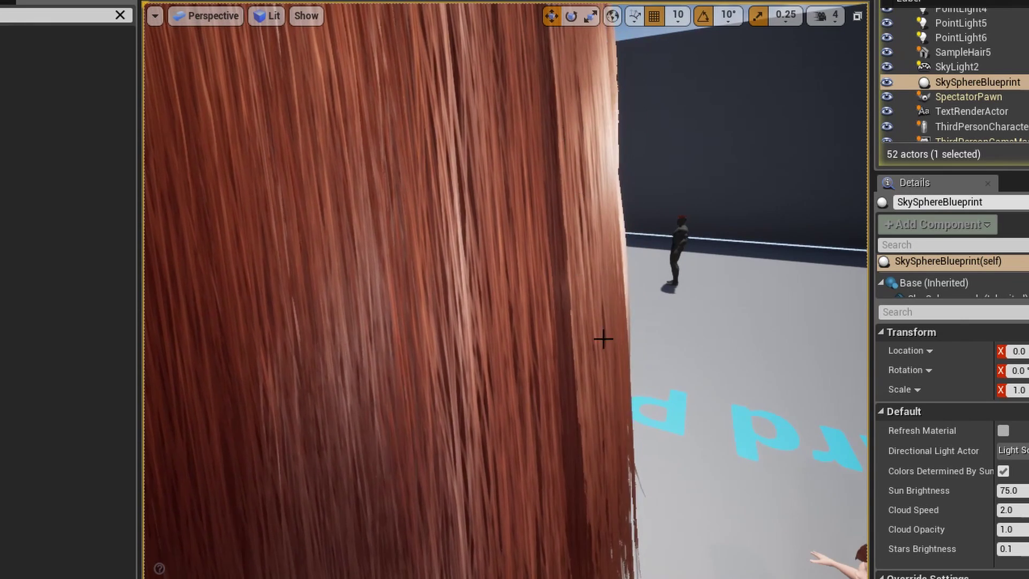
right_click_drag(551, 117, 551, 116)
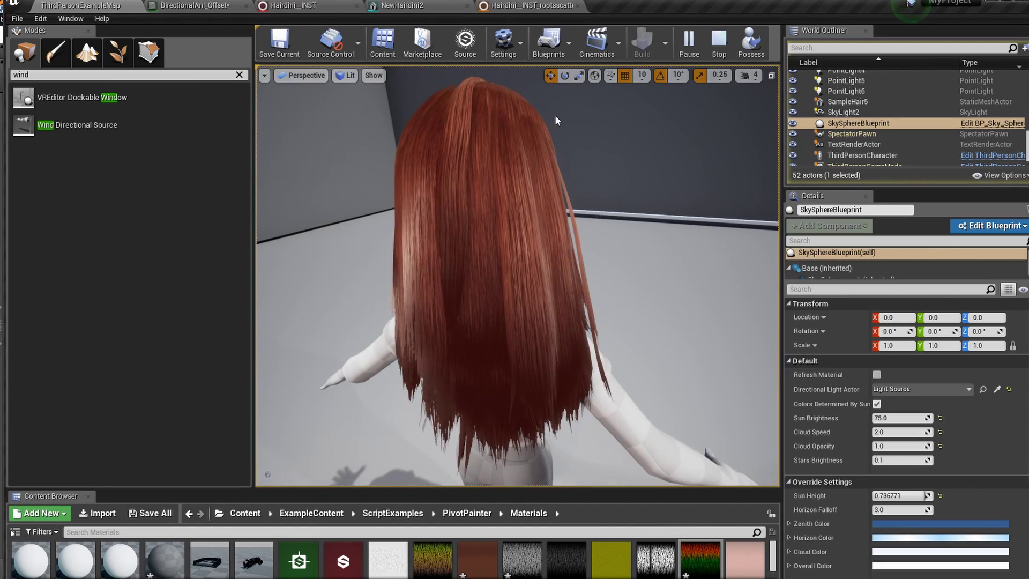
left_click(496, 124)
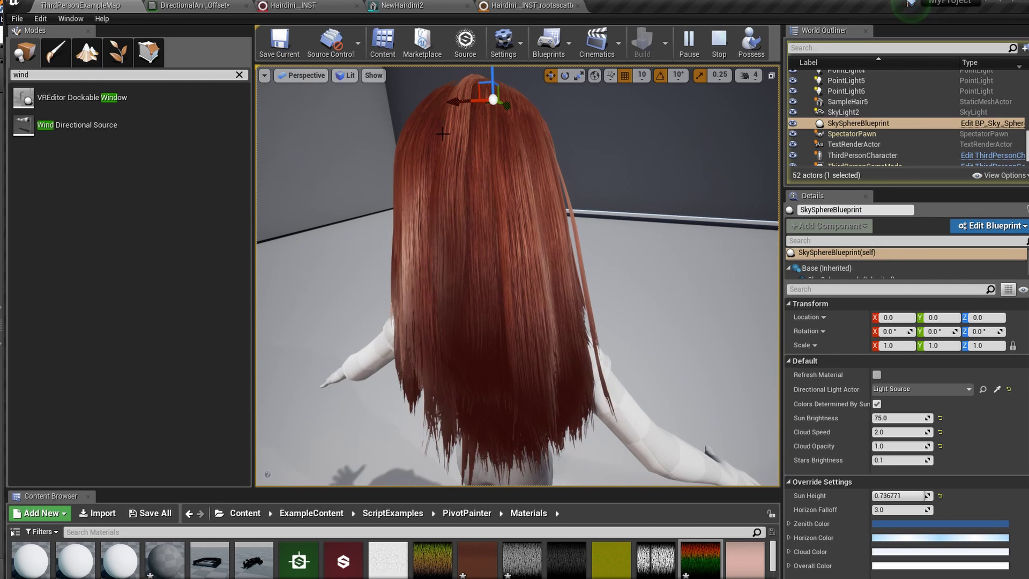
Return to the DirectionalAni_Offset material and examine the Height power node and the Edge Mask group.
left_click(227, 6)
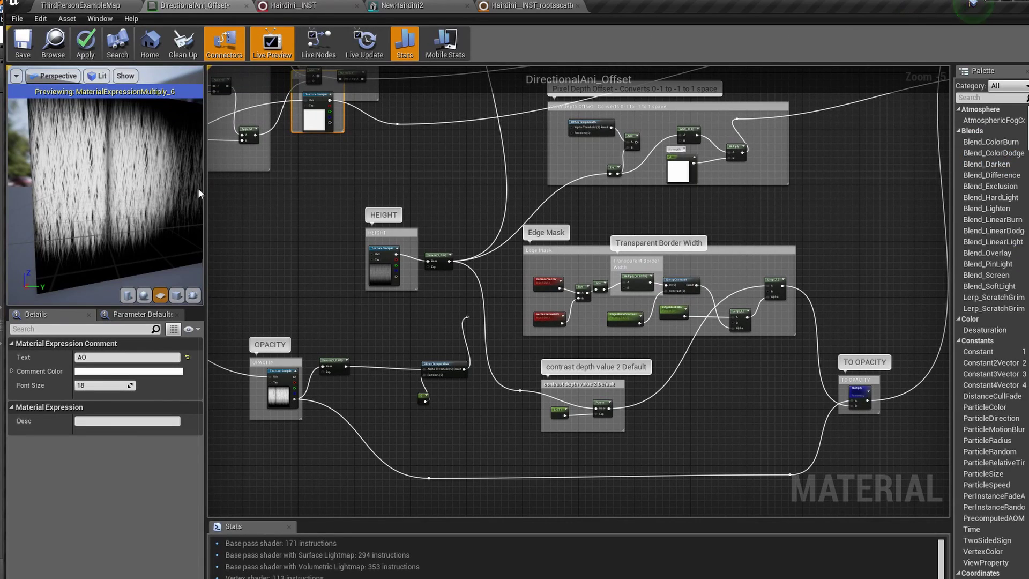
left_click_drag(206, 189, 179, 177)
scroll(244, 187, "down", 5)
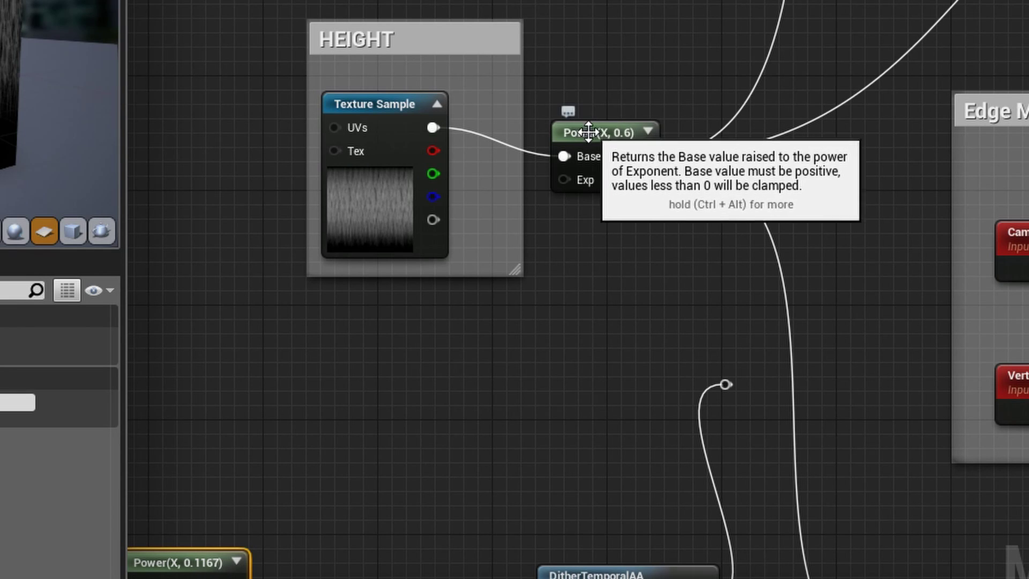
right_click_drag(556, 238, 909, 0)
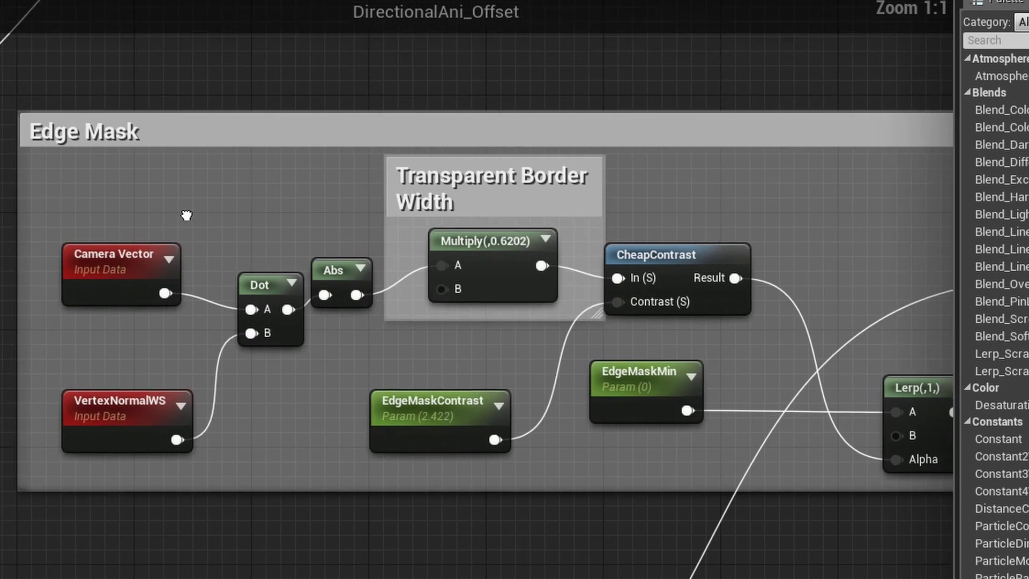
right_click_drag(186, 216, 254, 191)
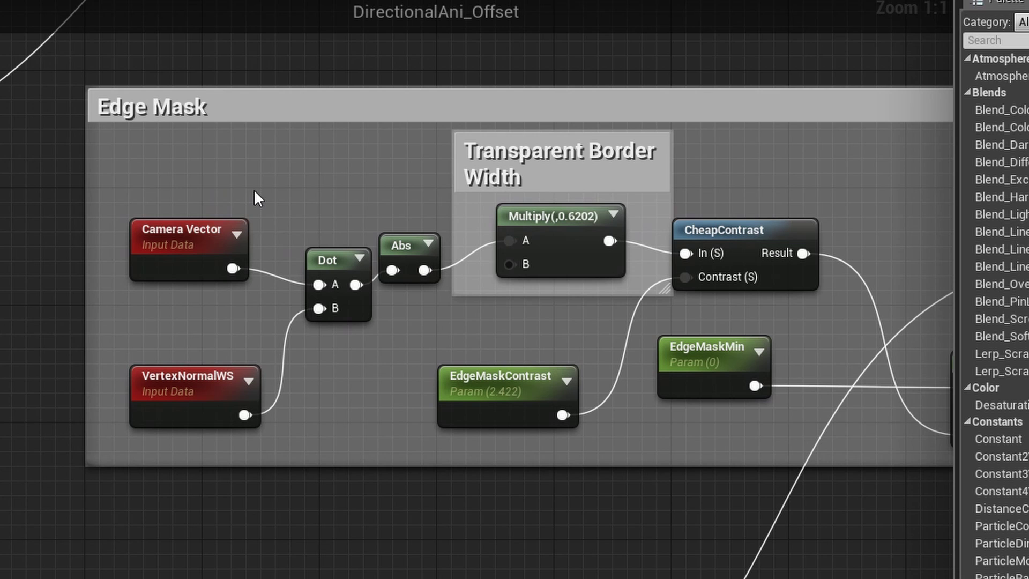
Rearrange the Camera Vector, VertexNormalWS and Dot nodes in the Edge Mask group, with Dot level with Abs.
left_click_drag(183, 235, 180, 192)
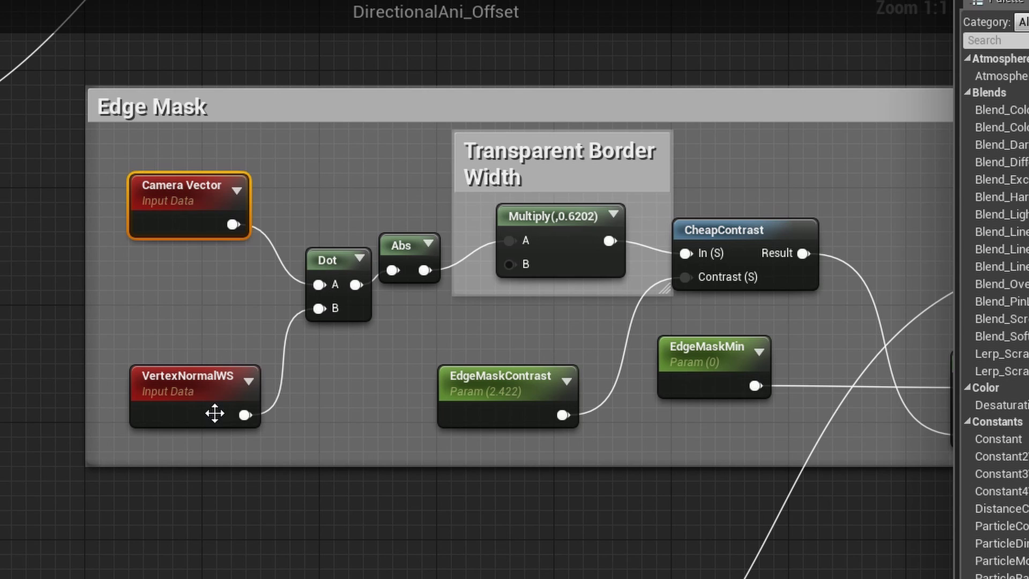
mouse_move(196, 395)
left_mouse_down()
mouse_move(182, 393)
mouse_move(200, 396)
left_mouse_up()
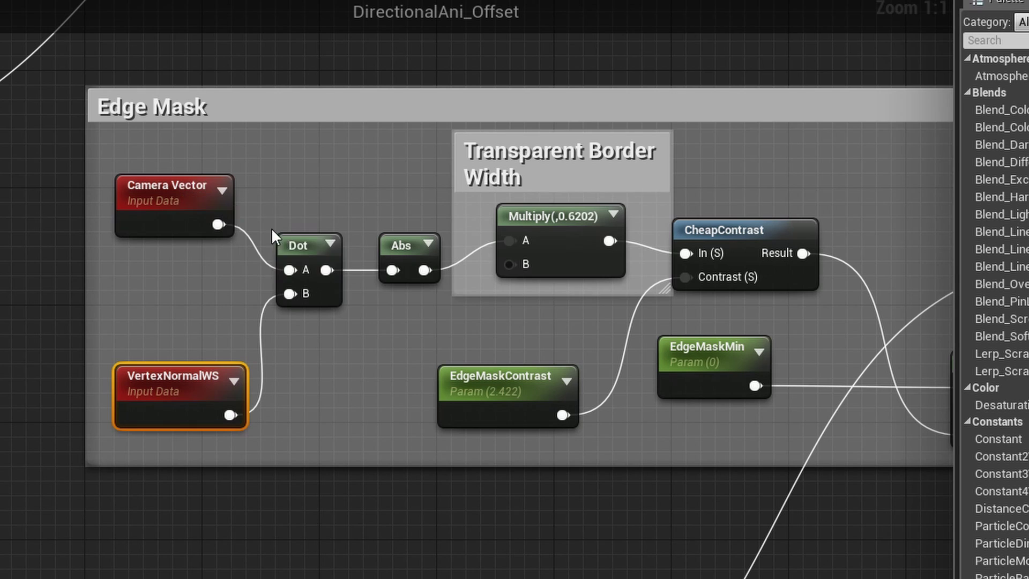
left_click_drag(296, 242, 310, 243)
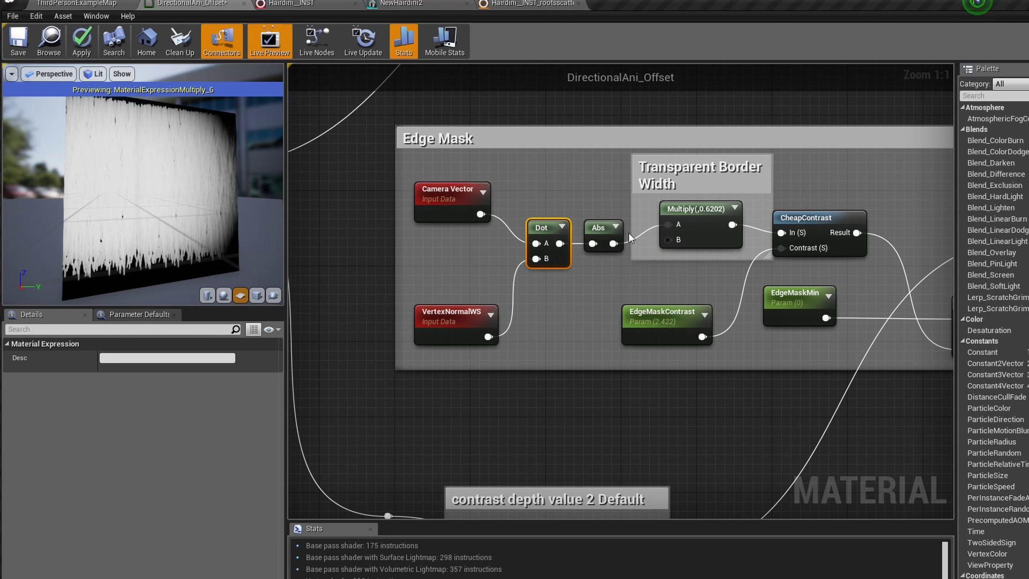
left_click(609, 230)
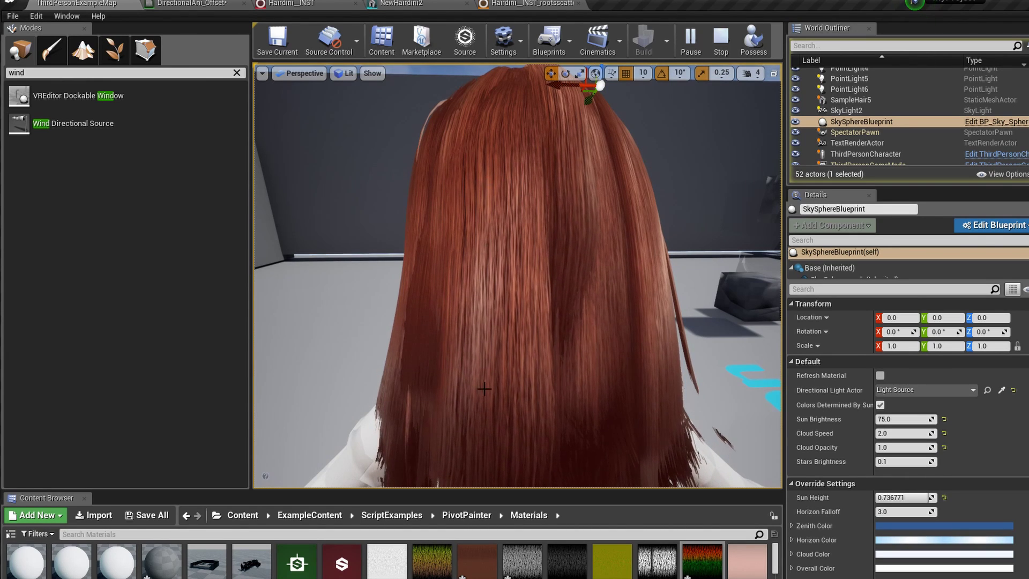
Inspect the hair in the level from the side, front and underneath, then reopen the DirectionalAni_Offset material.
left_click_drag(519, 279, 723, 282, "alt")
left_click_drag(522, 244, 518, 228, "alt")
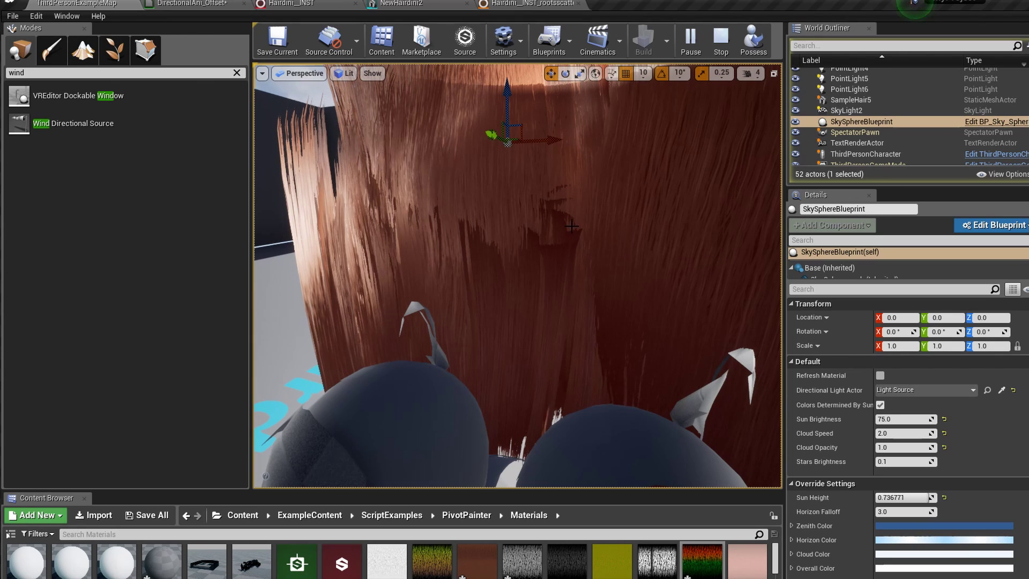
left_click_drag(571, 230, 422, 271, "alt")
right_click_drag(422, 272, 419, 260)
left_click(208, 4)
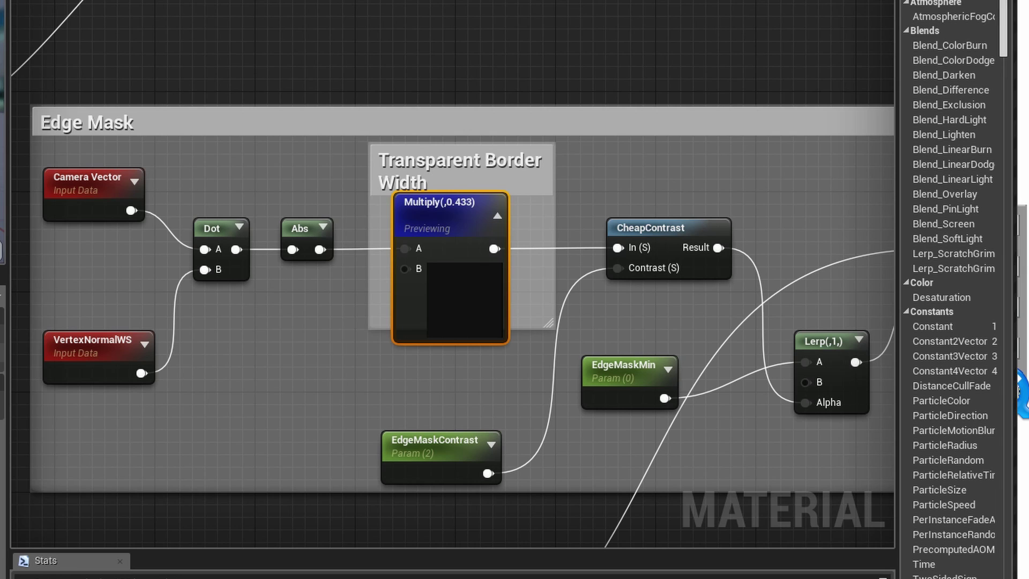
Raise the Transparent Border Width Multiply's Const B to 1.5 and on to about 3.17, and preview the CheapContrast node.
key("Return")
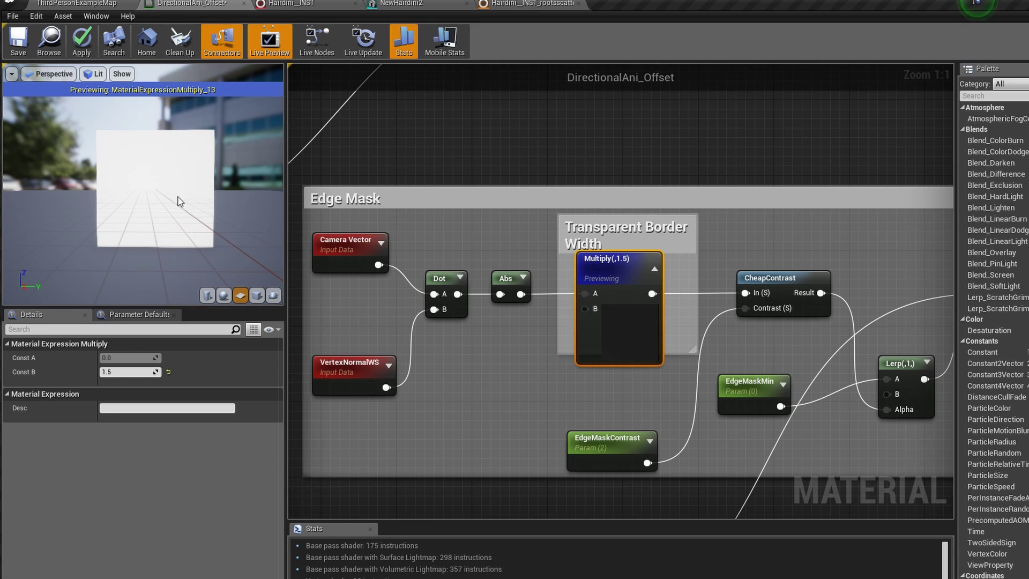
left_click_drag(114, 372, 161, 372)
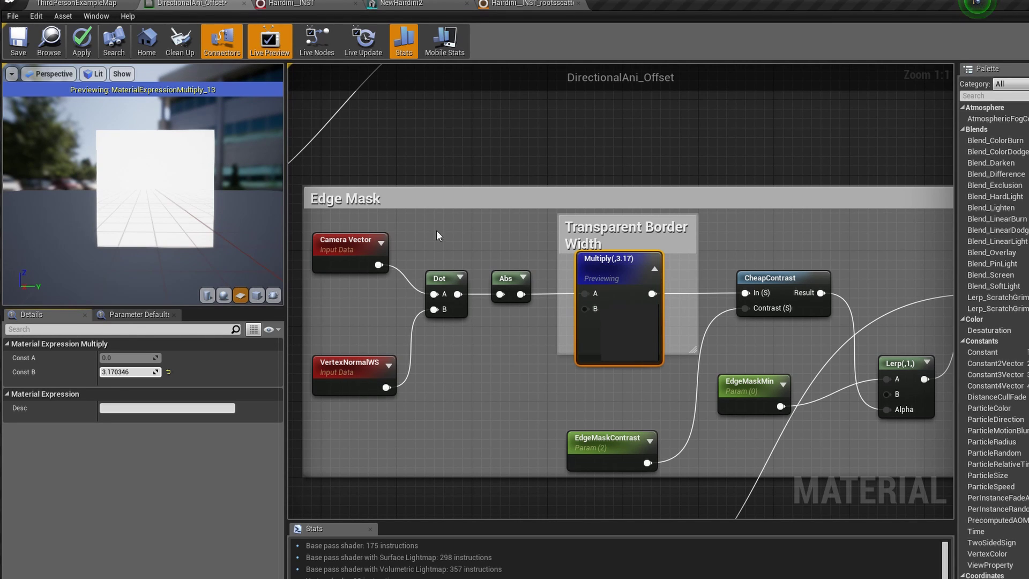
right_click(777, 277)
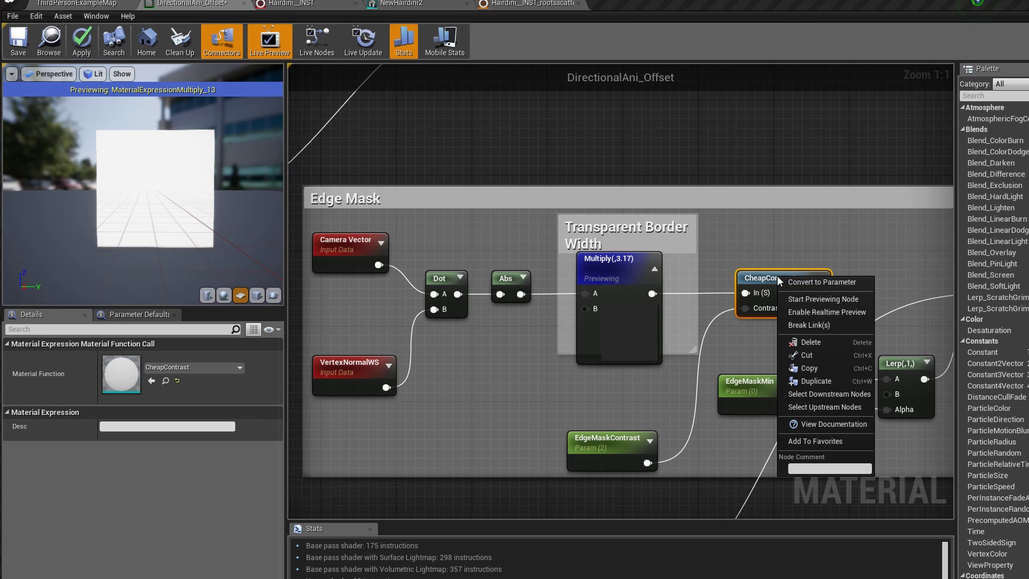
left_click(812, 299)
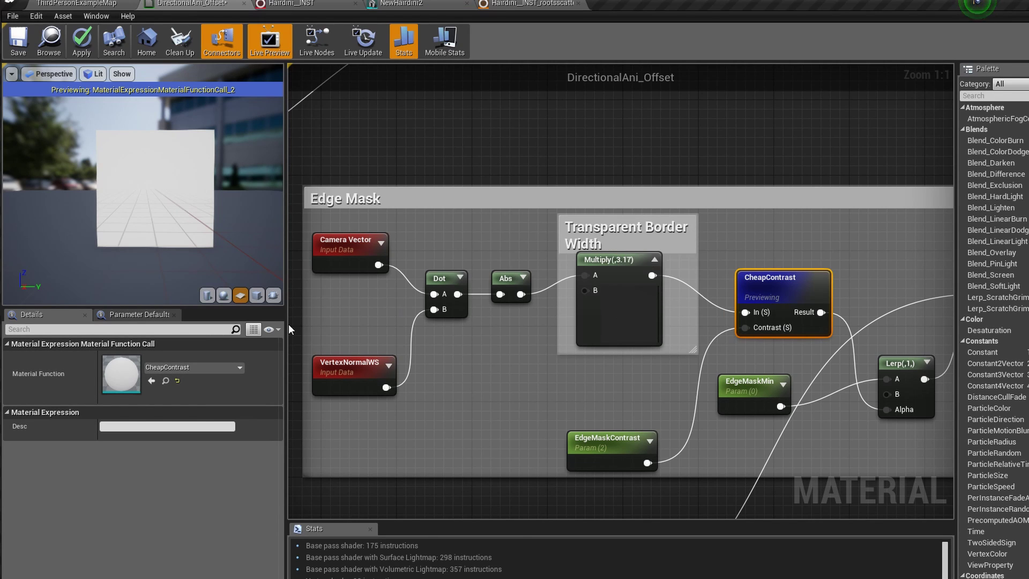
Lower the Transparent Border Width Multiply's Const B to about 0.4436.
left_click(635, 274)
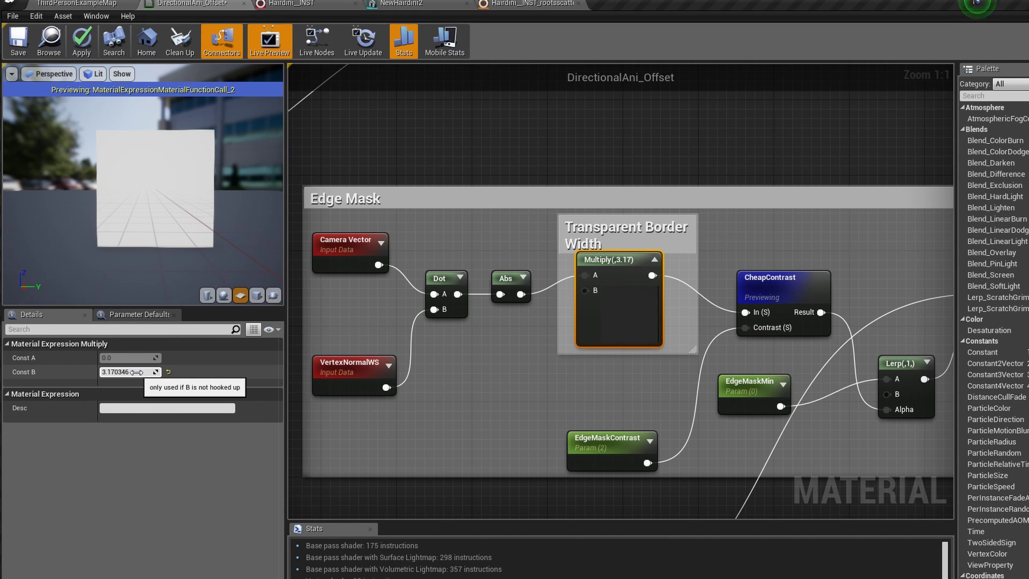
left_click_drag(137, 372, 132, 372)
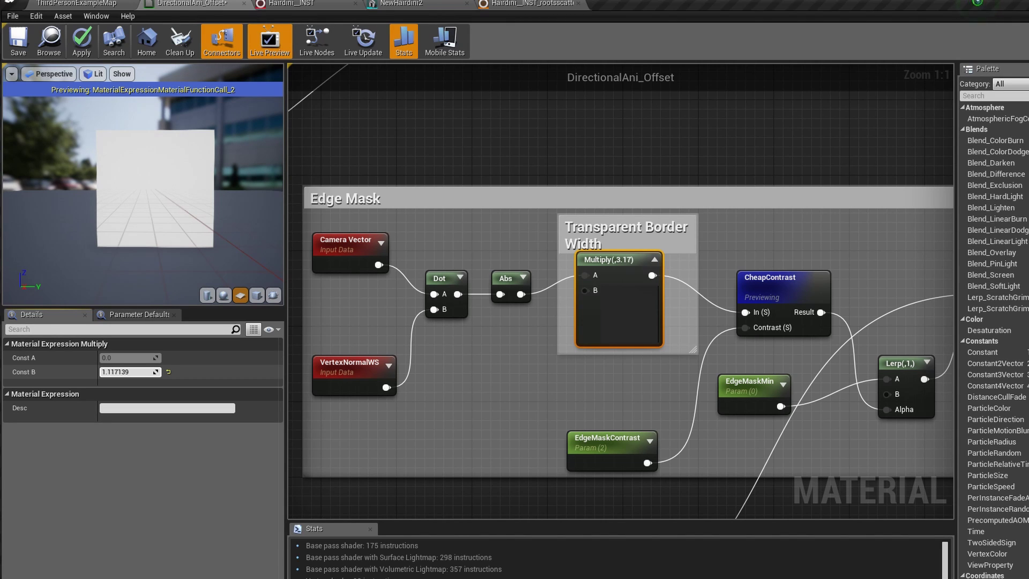
key("Return")
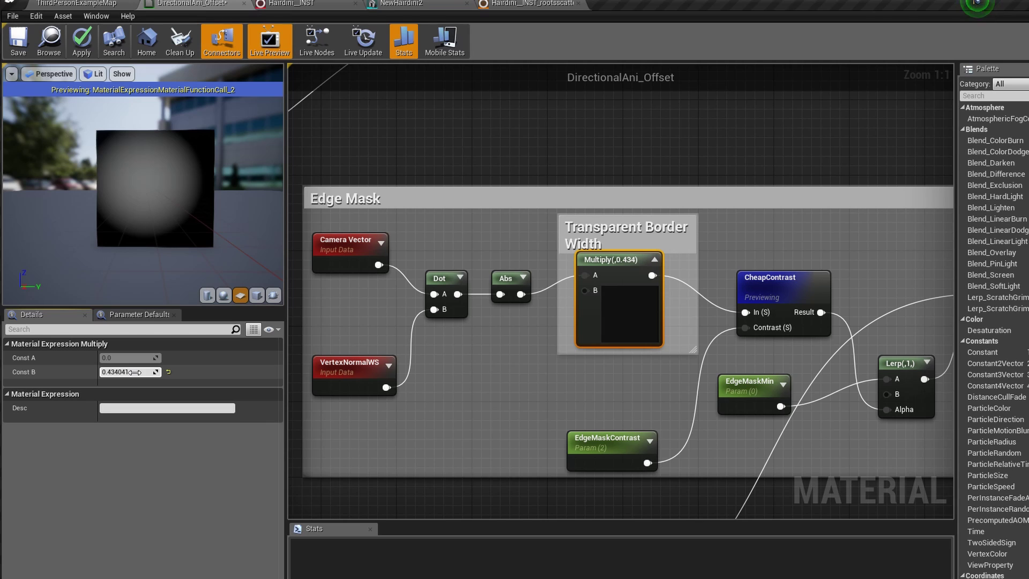
key("Return")
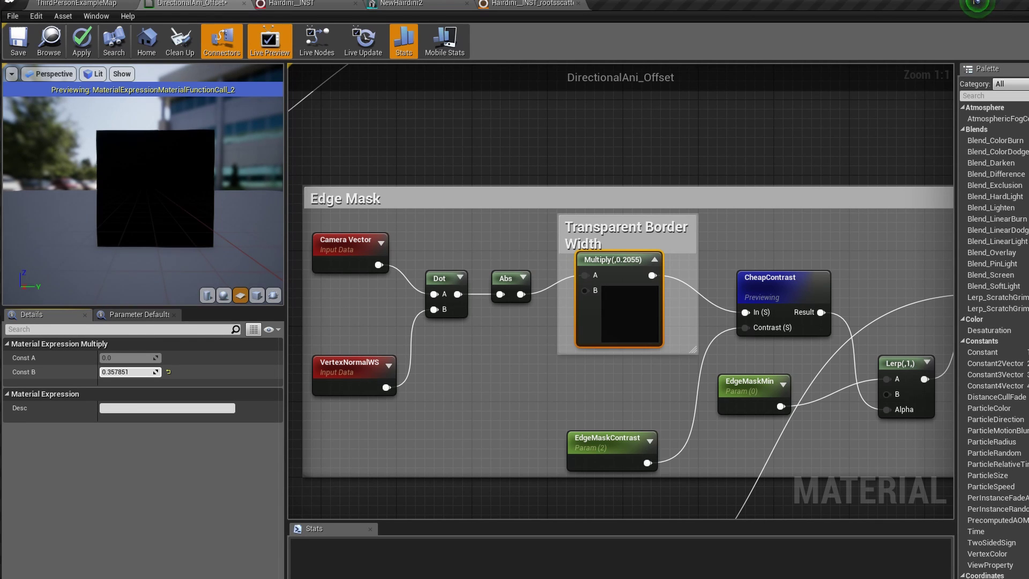
left_click_drag(137, 371, 124, 372)
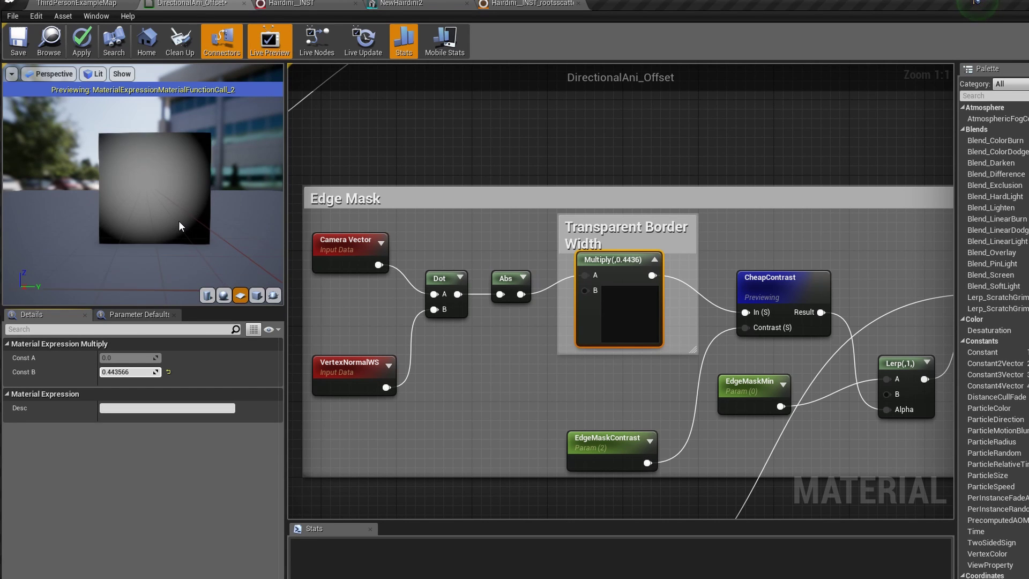
Inspect the CheapContrast edge mask on the preview plane from frontal and grazing angles.
scroll(178, 220, "up", 5)
left_click_drag(179, 220, 115, 113)
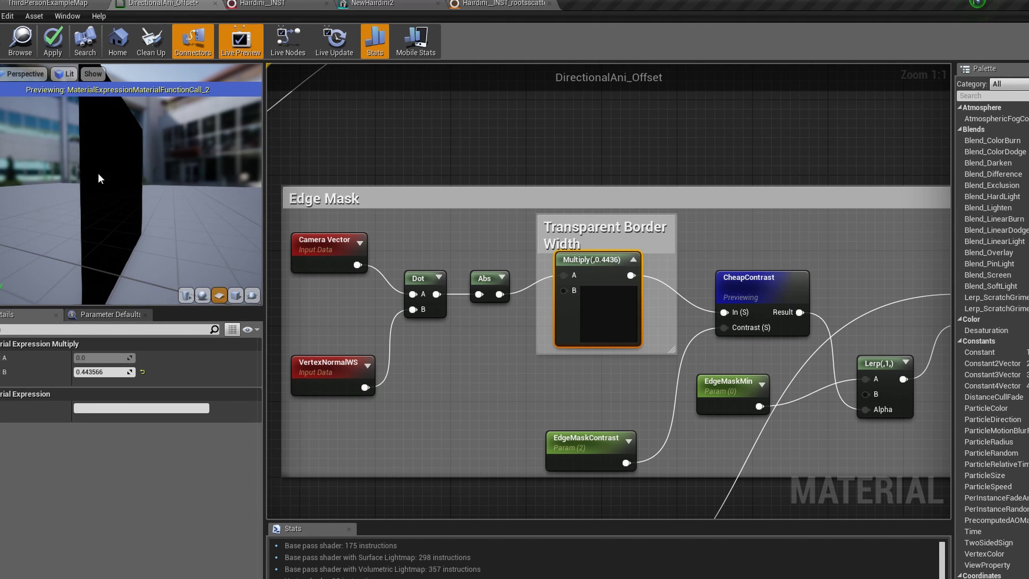
left_click_drag(152, 159, 83, 124)
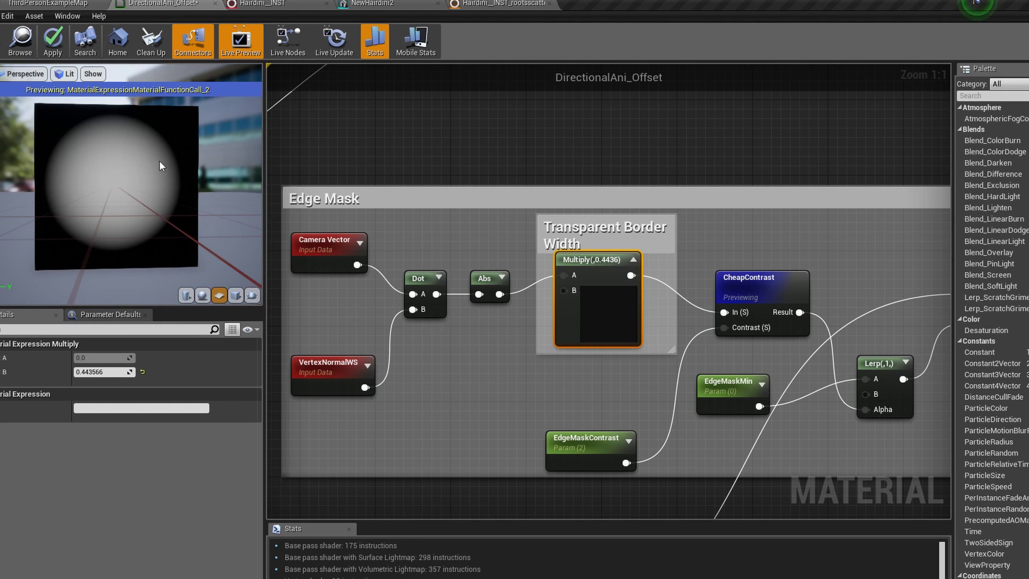
left_click_drag(147, 139, 57, 123)
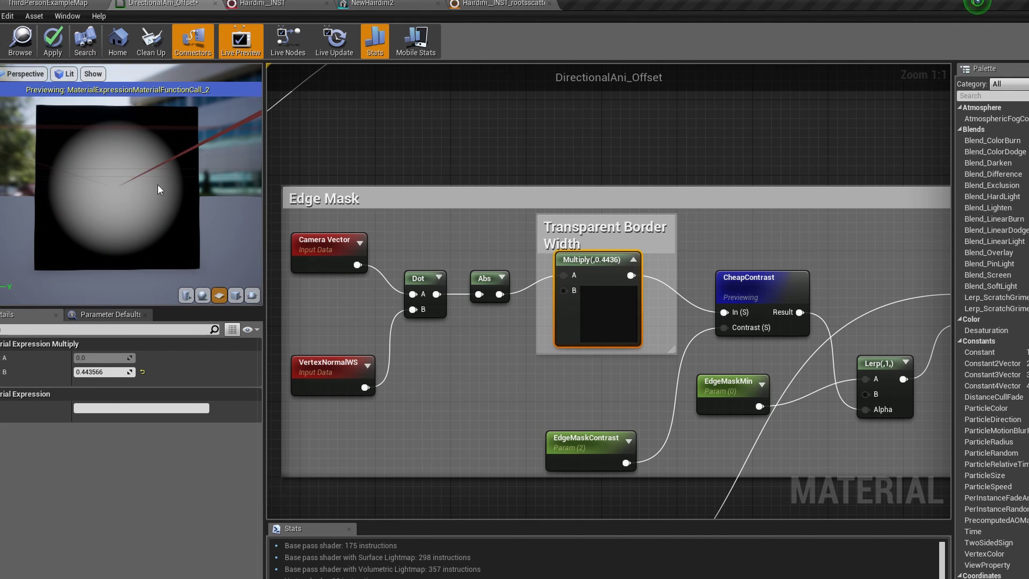
Move the CheapContrast node slightly up and to the right inside the Edge Mask group.
left_click_drag(766, 280, 776, 261)
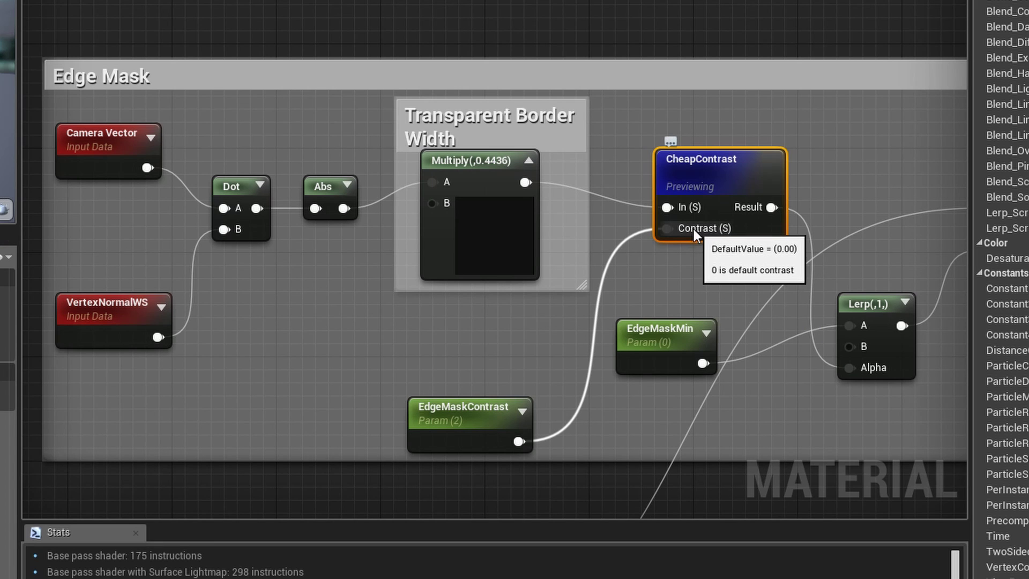
left_click(637, 274)
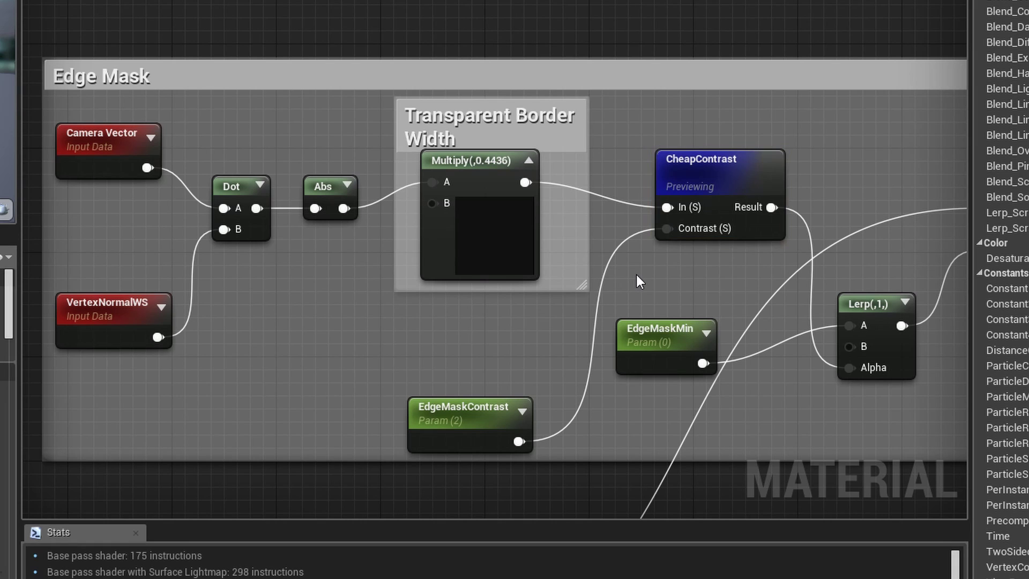
left_click(644, 272)
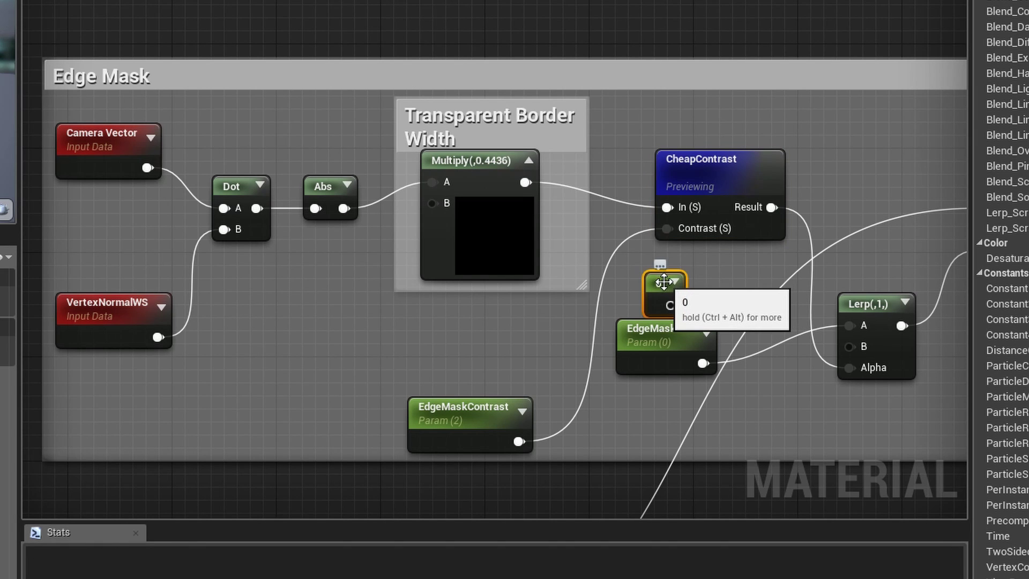
key("Delete")
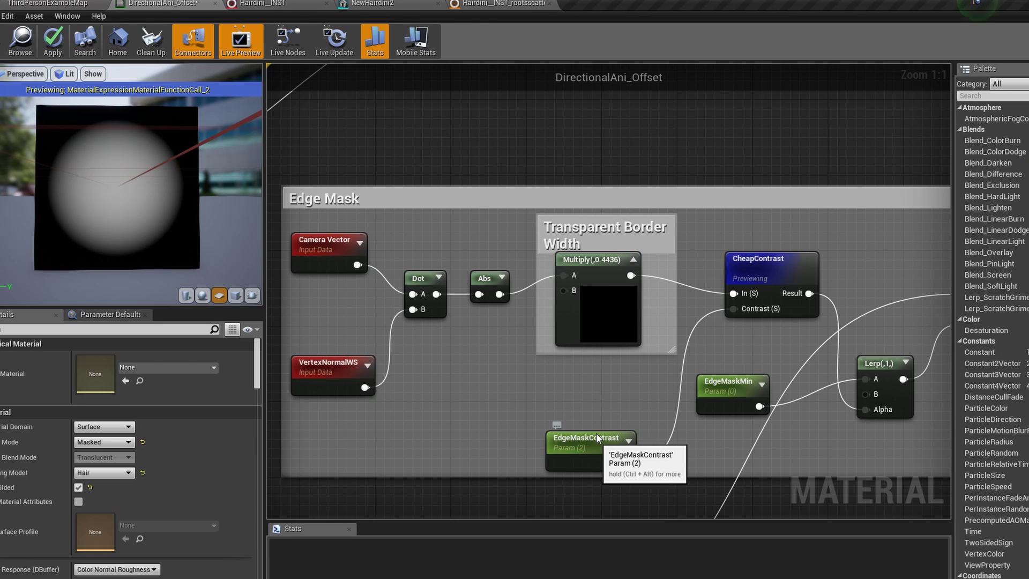
Move the EdgeMaskContrast node up slightly and set its default value to 1.5.
left_click_drag(468, 414, 467, 362)
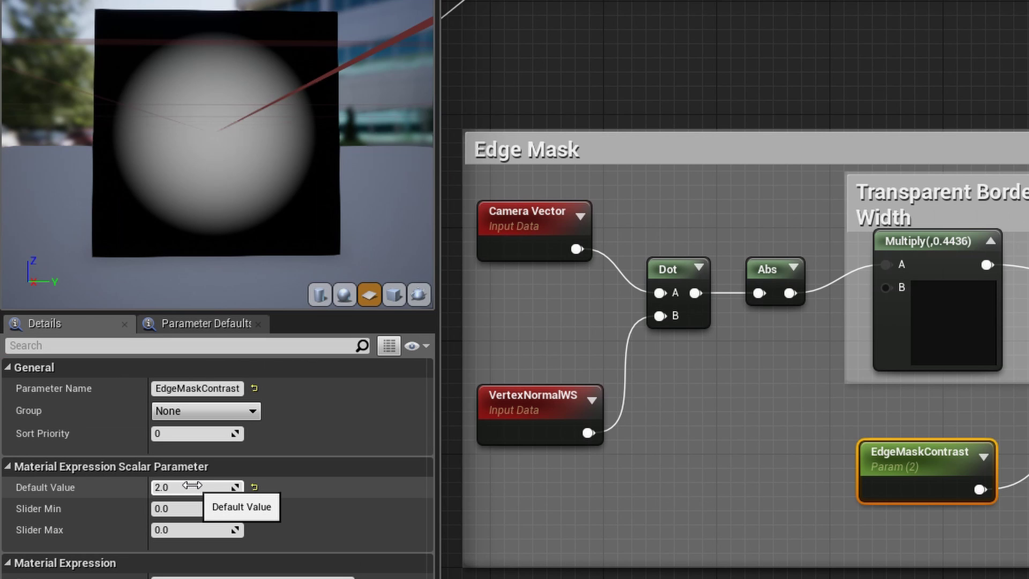
left_click_drag(103, 424, 110, 423)
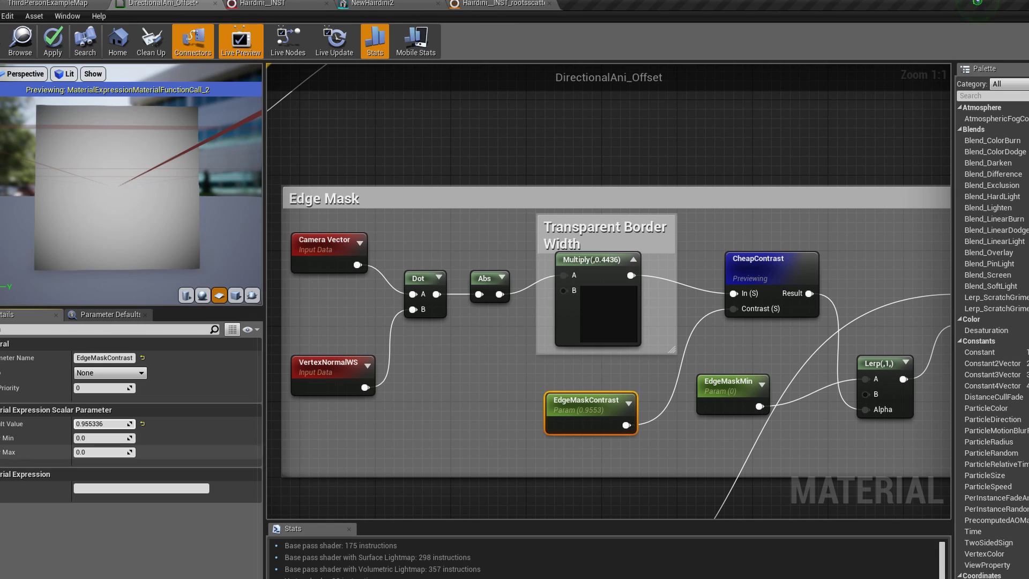
type("1.")
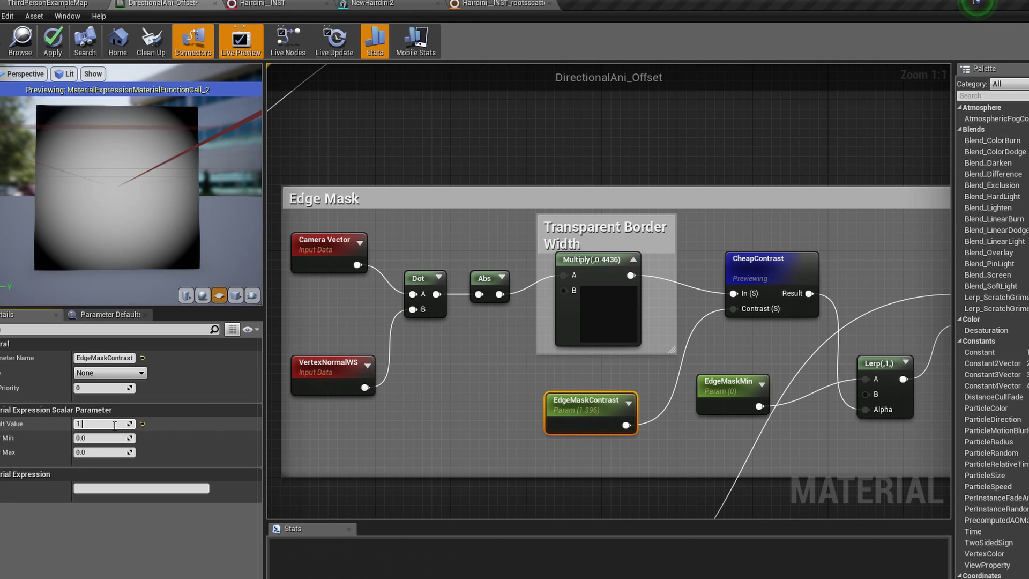
type(".4")
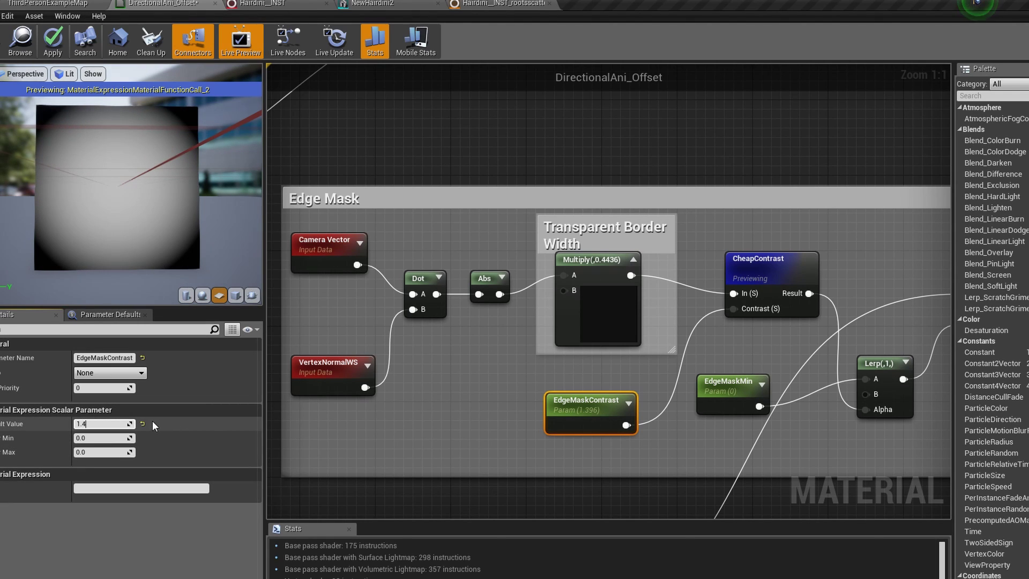
key("Return")
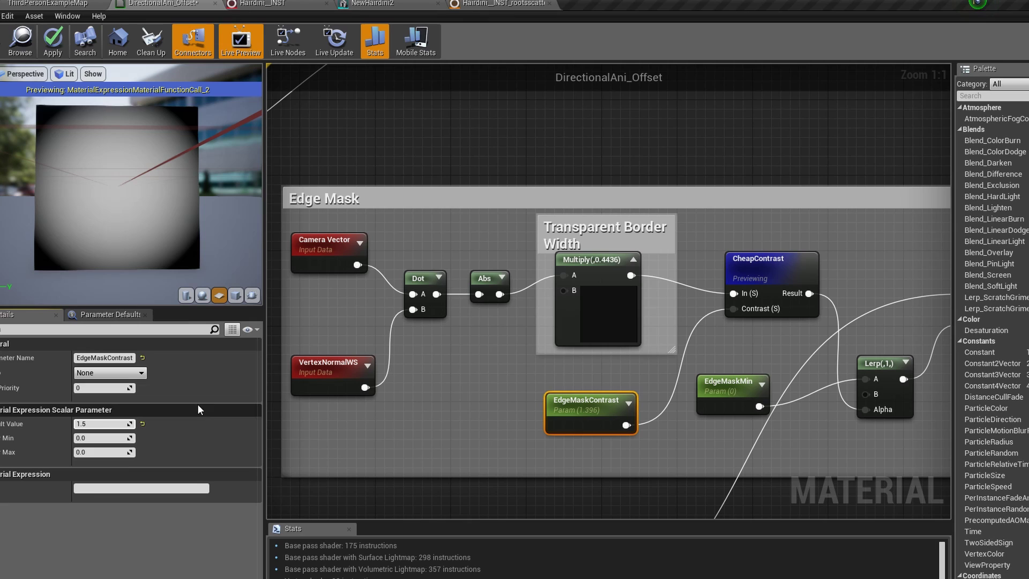
left_click(499, 392)
right_click(791, 263)
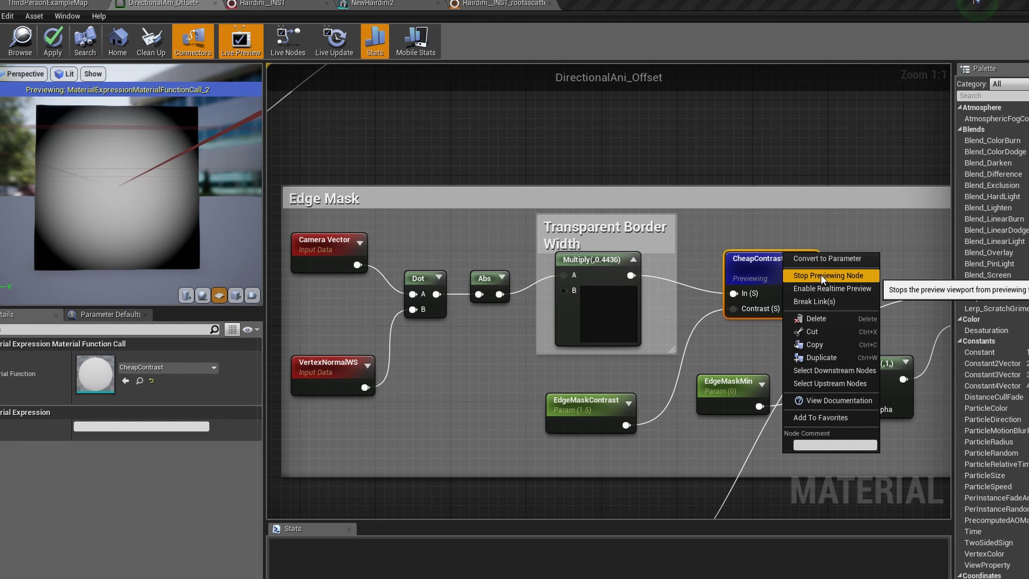
left_click(732, 221)
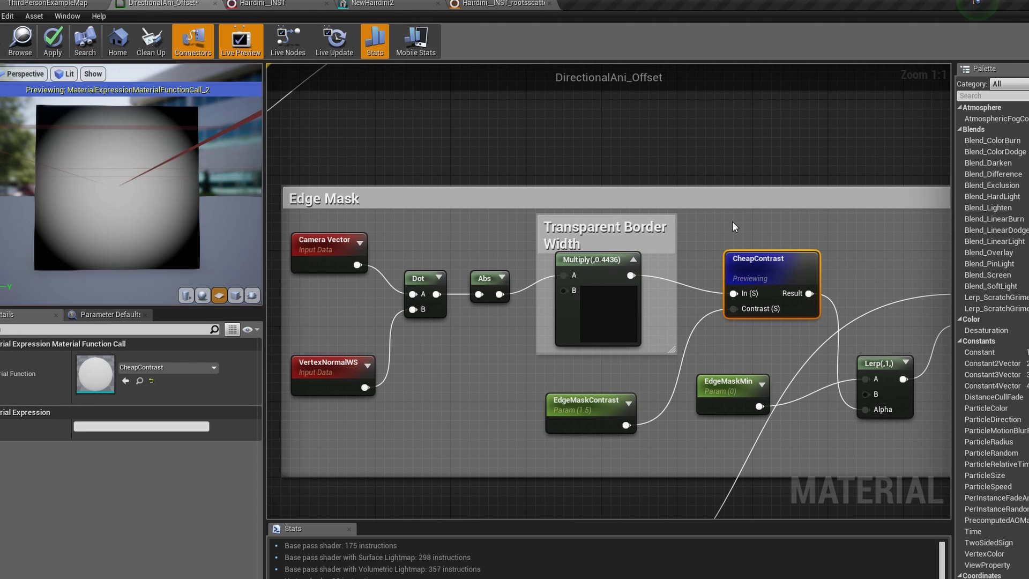
left_click(74, 3)
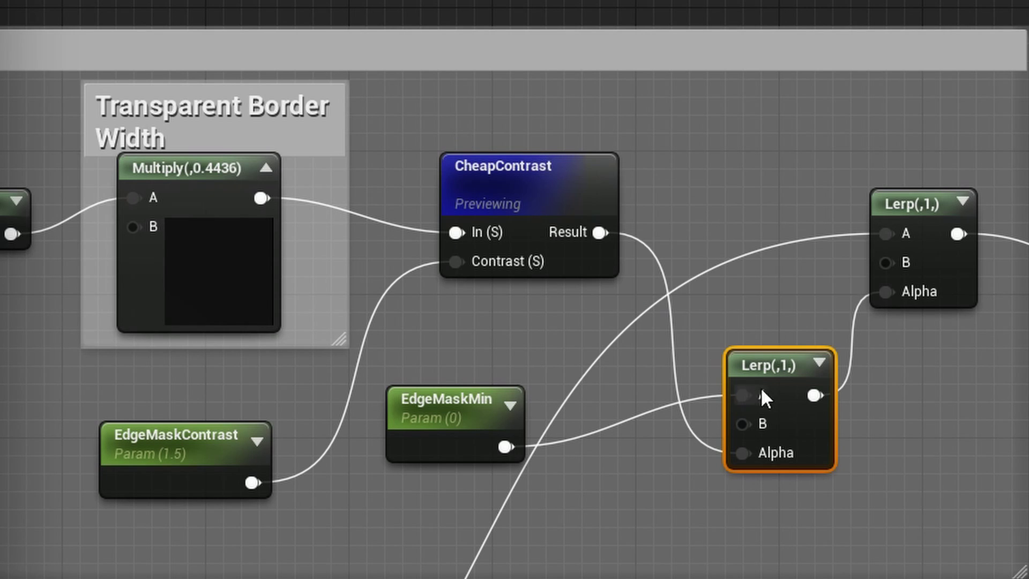
Move the Lerp node fed by EdgeMaskMin slightly down inside the Edge Mask group.
left_click_drag(786, 364, 787, 399)
left_click(770, 309)
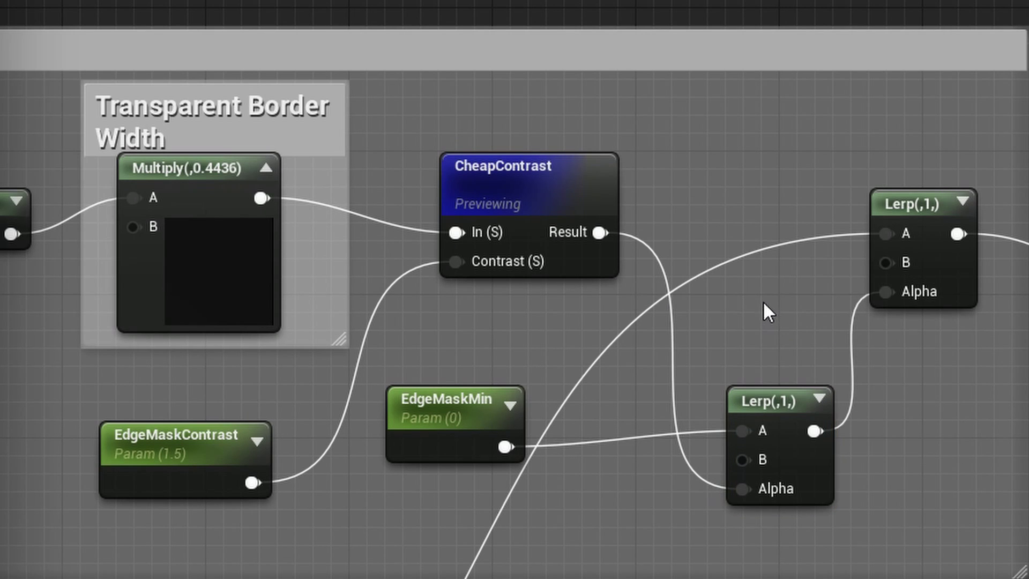
Add a separate Lerp node in the Edge Mask group, move it above the existing Lerps and delete it.
left_click(763, 302)
left_click_drag(806, 349, 728, 99)
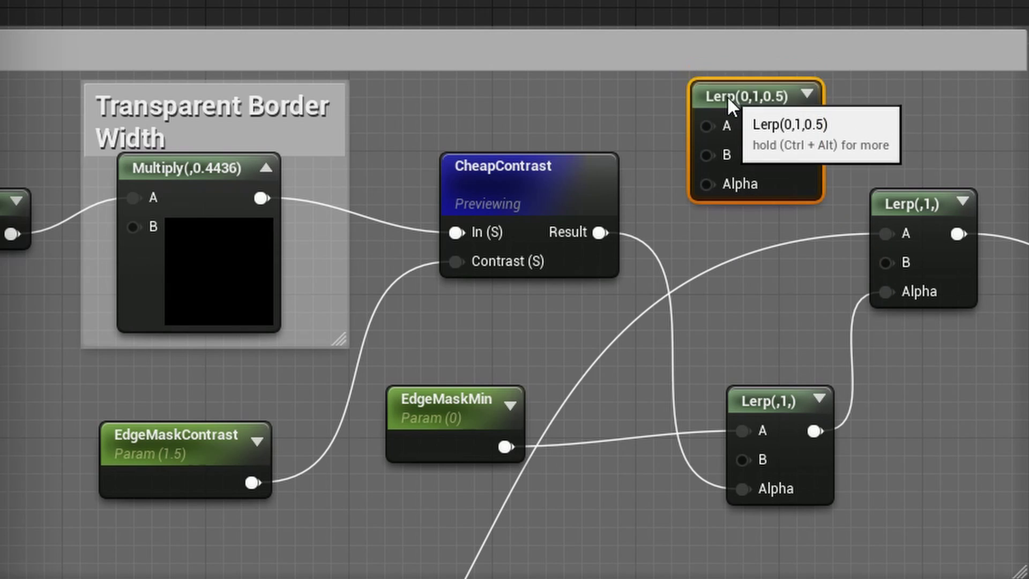
key("Delete")
Place a constant node beside EdgeMaskMin and delete it again.
left_click(534, 175)
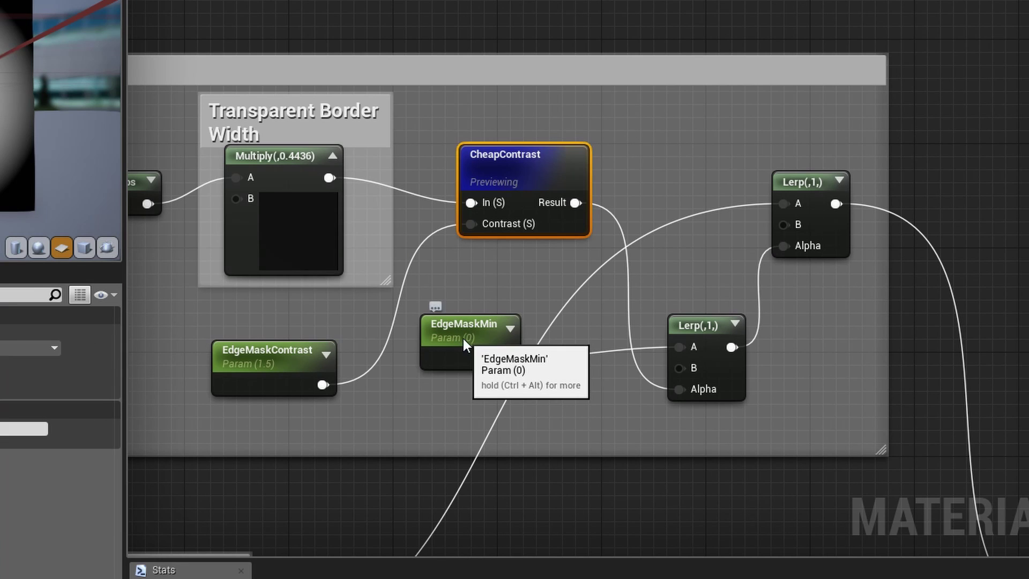
left_click(510, 361)
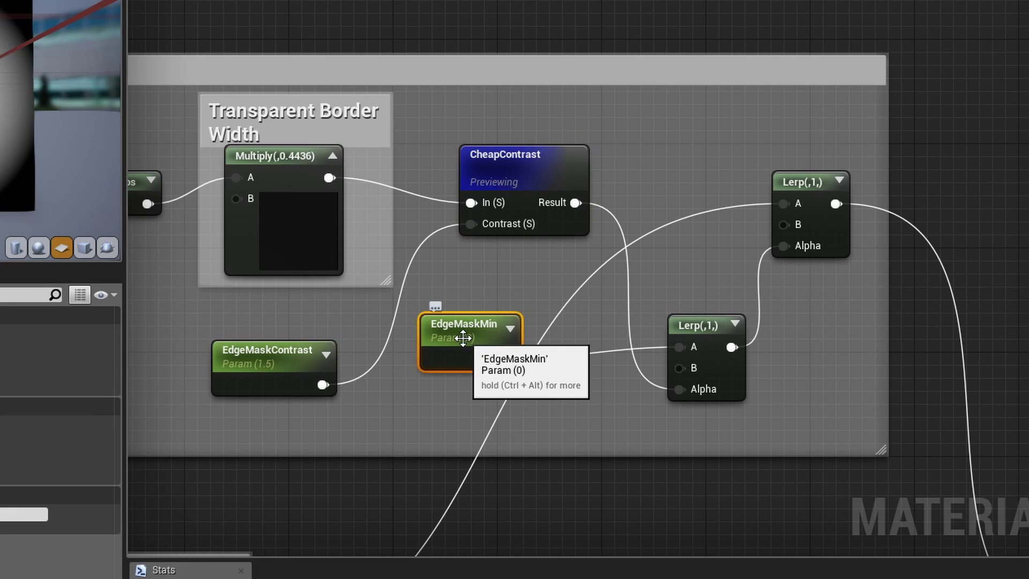
left_click(519, 277)
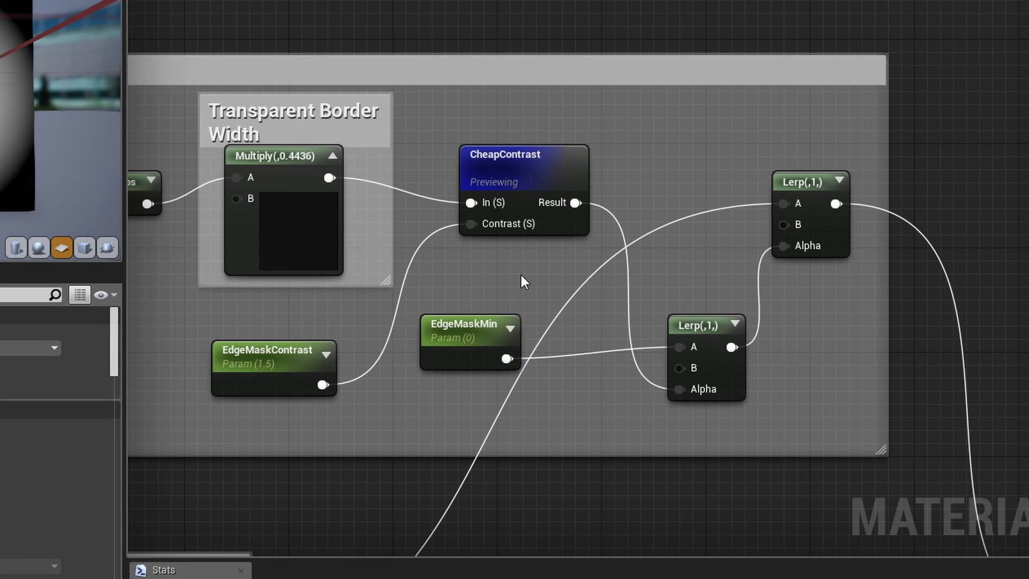
left_click(521, 275)
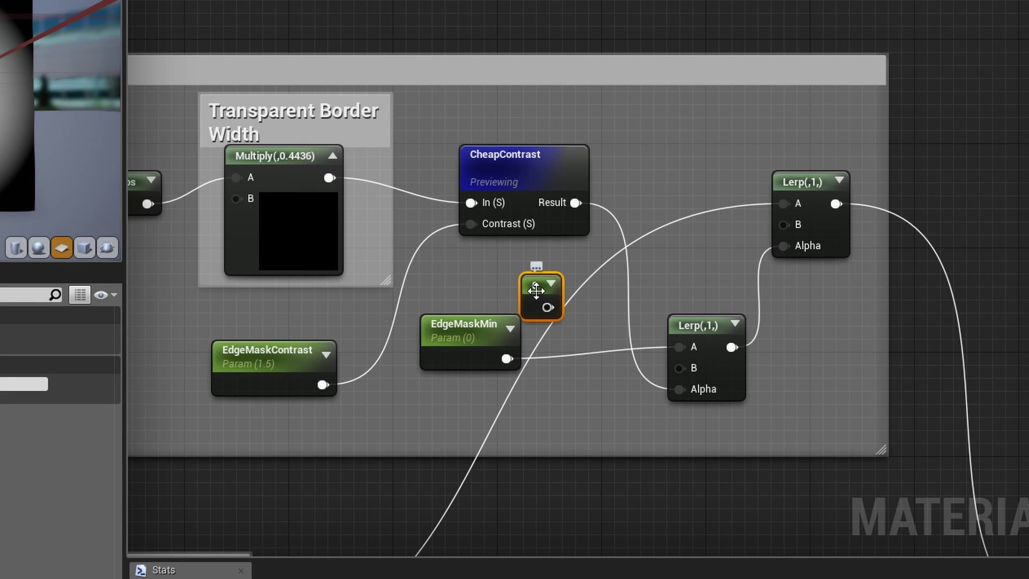
key("Delete")
Move EdgeMaskMin slightly up and to the right, and preview the Lerp node it feeds.
left_click_drag(455, 338, 479, 326)
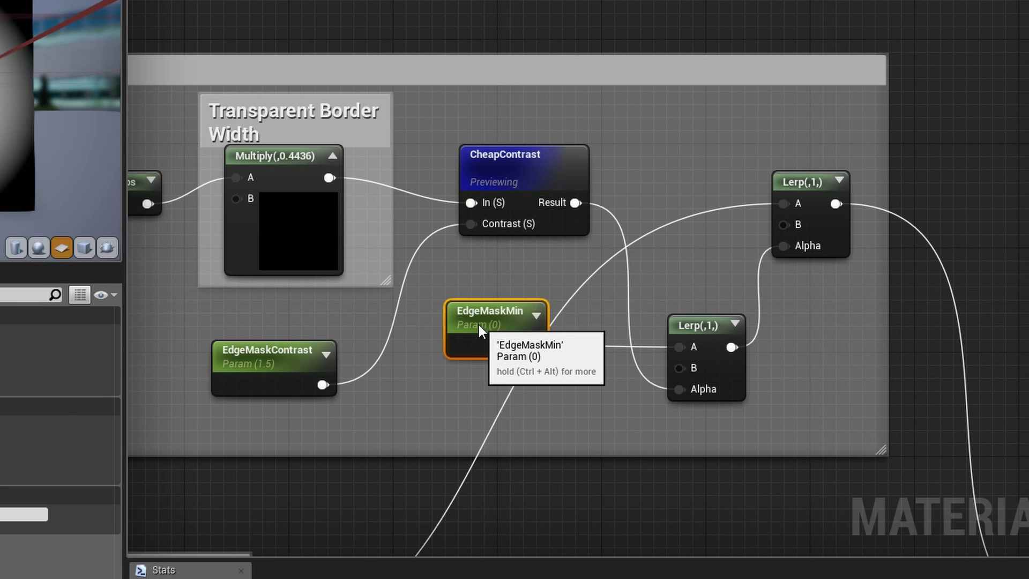
right_click(711, 321)
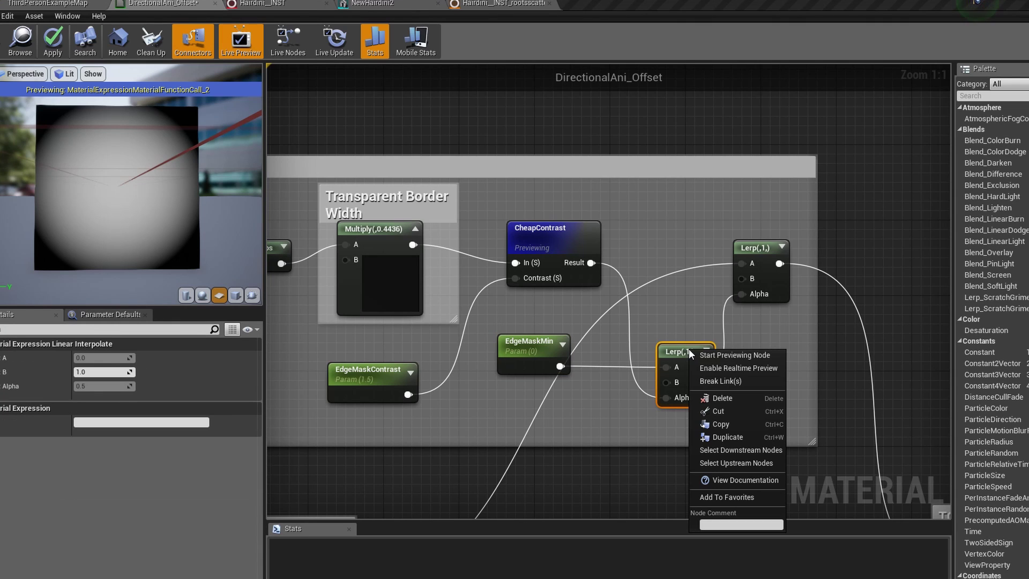
left_click(719, 354)
Try EdgeMaskMin default values of about 0.36 and 0.174, and reset the value to 0.
left_click(540, 341)
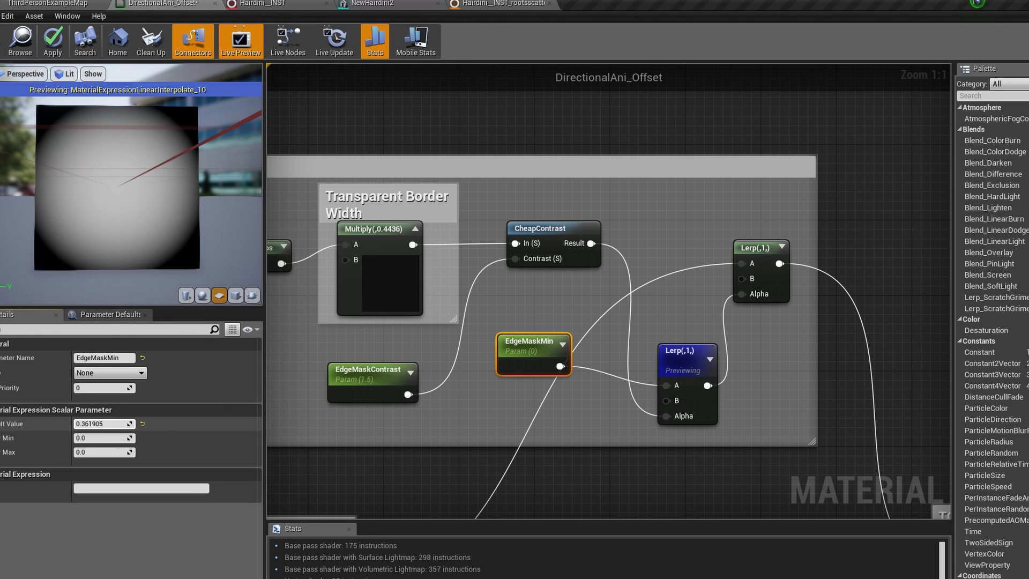
left_click_drag(107, 423, 90, 423)
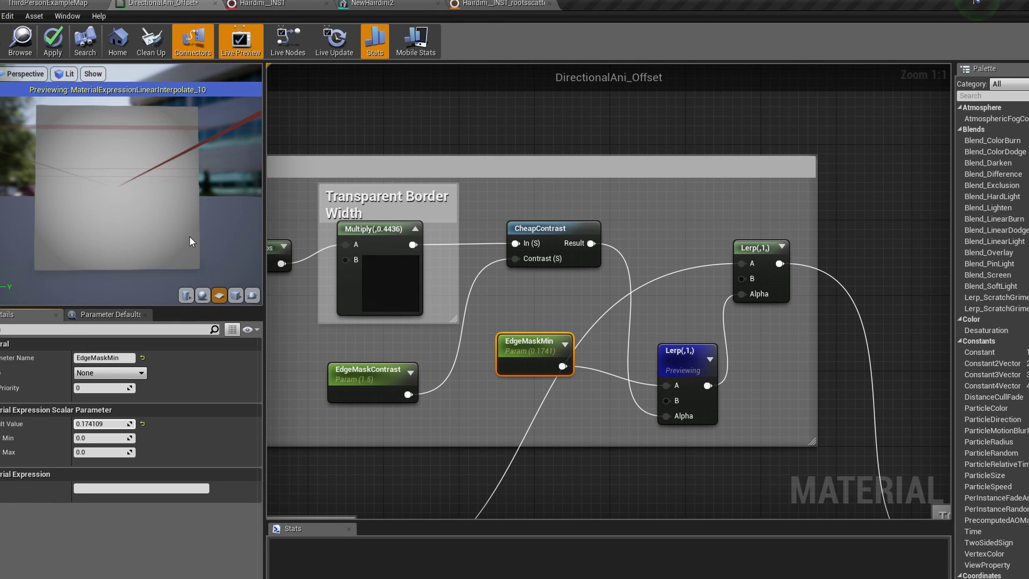
left_click(102, 423)
type("0")
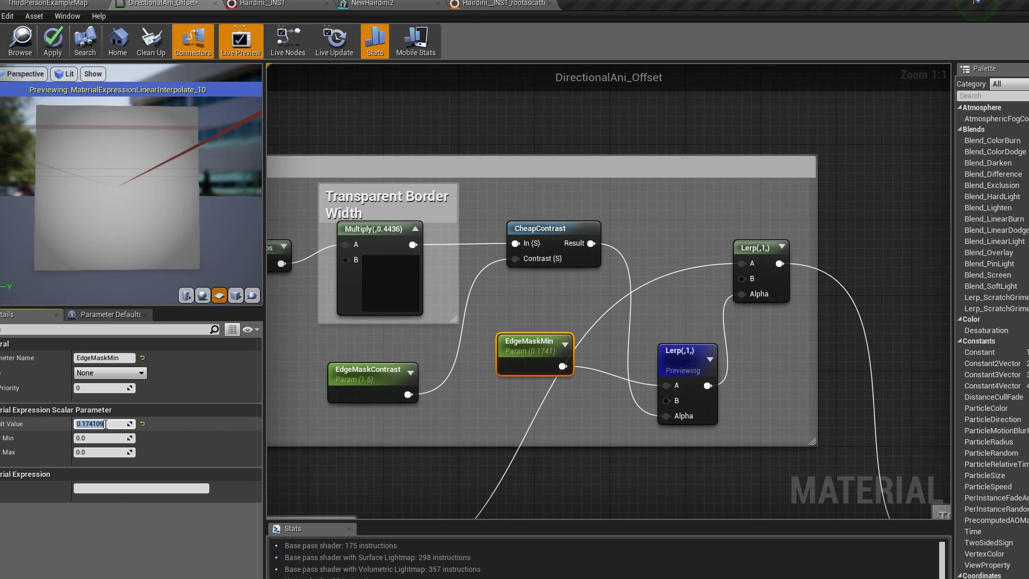
left_click(531, 417)
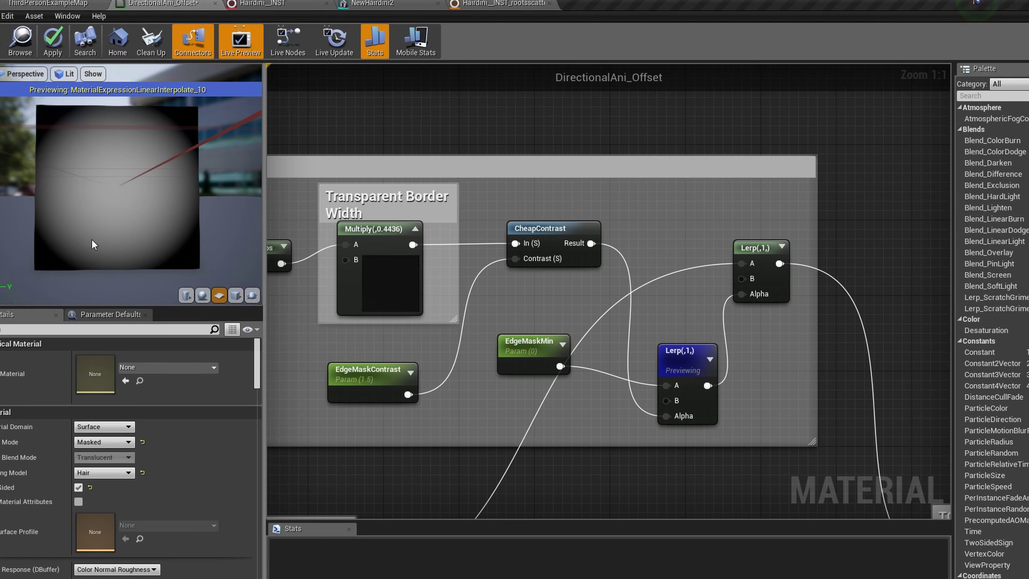
Check the Lerp preview plane from a slight angle and move EdgeMaskMin down and to the right.
left_click_drag(128, 204, 119, 219)
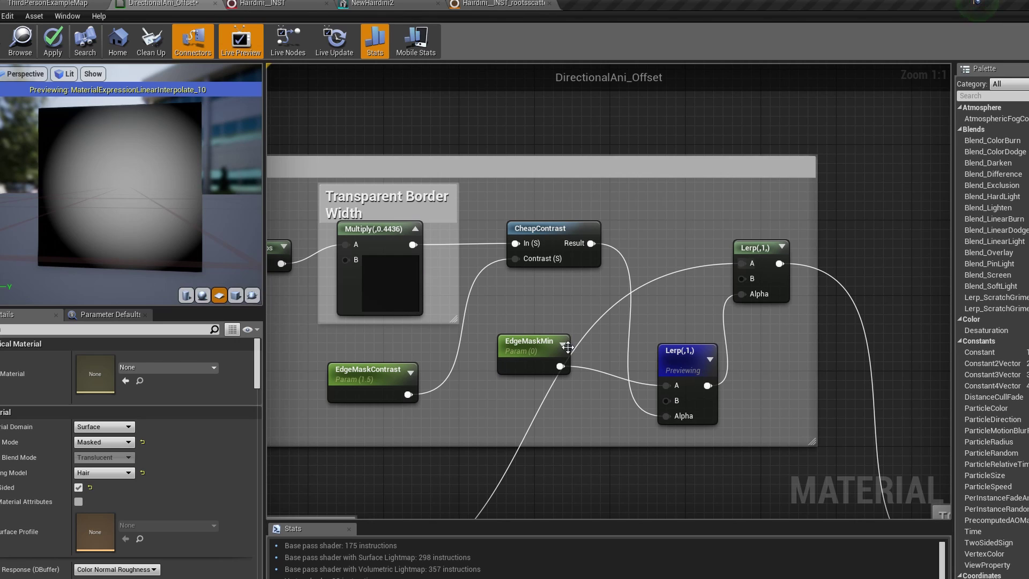
left_click_drag(528, 343, 531, 361)
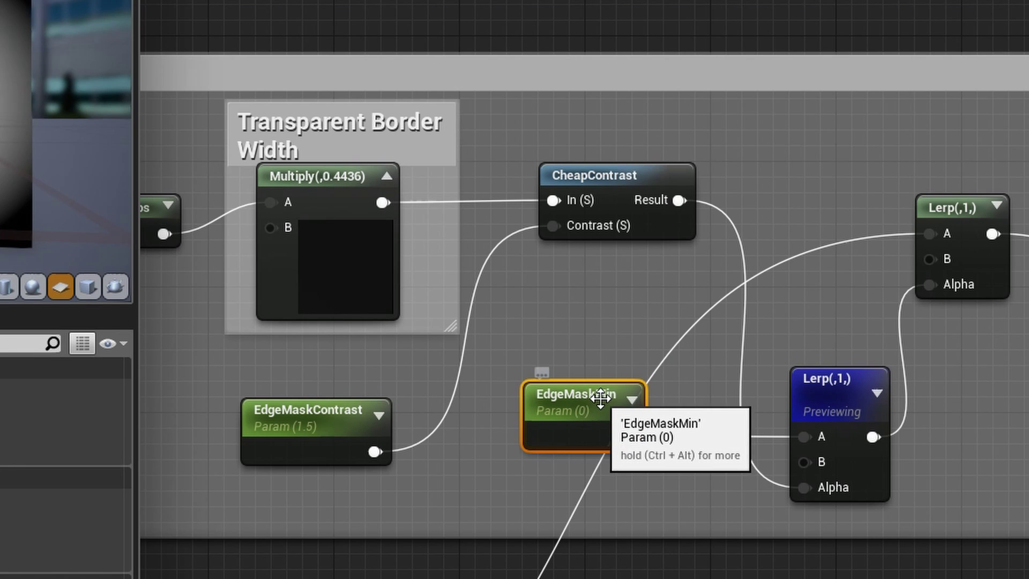
left_click_drag(604, 397, 622, 398)
double_click(622, 397)
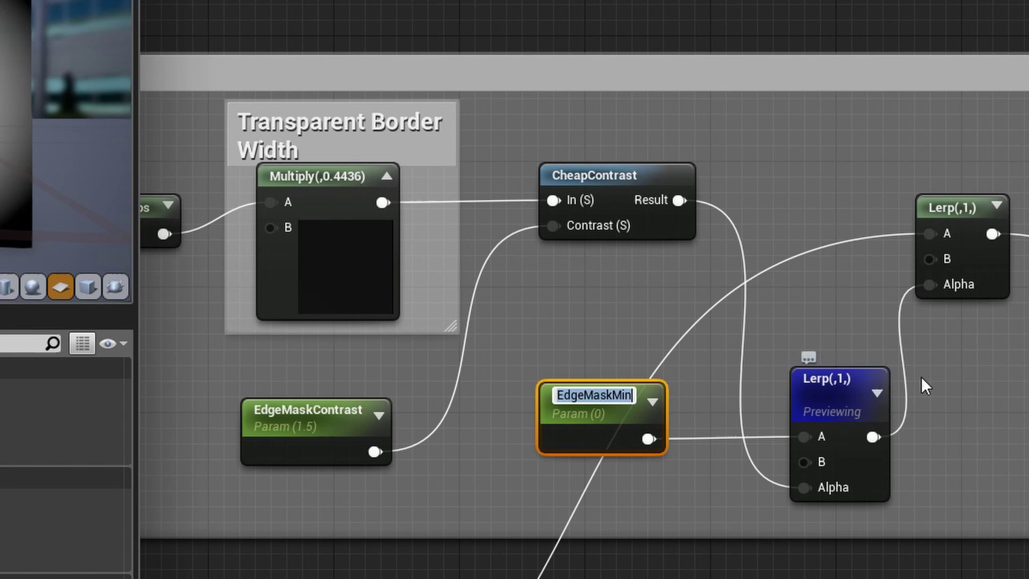
Move the final Lerp of the Edge Mask group slightly right and preview its output on the plane.
right_click_drag(987, 363, 795, 375)
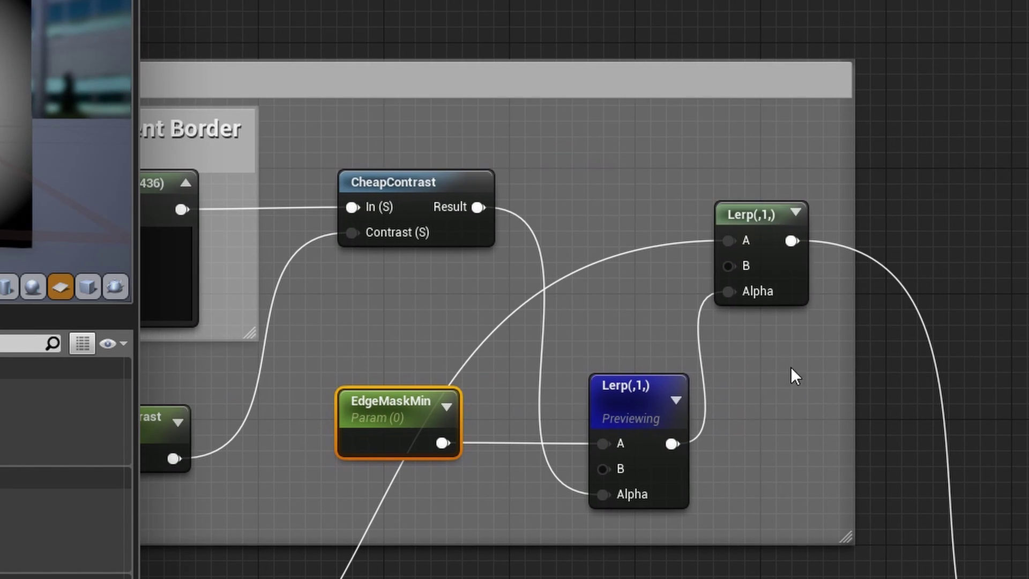
left_click(763, 223)
left_click_drag(763, 223, 777, 220)
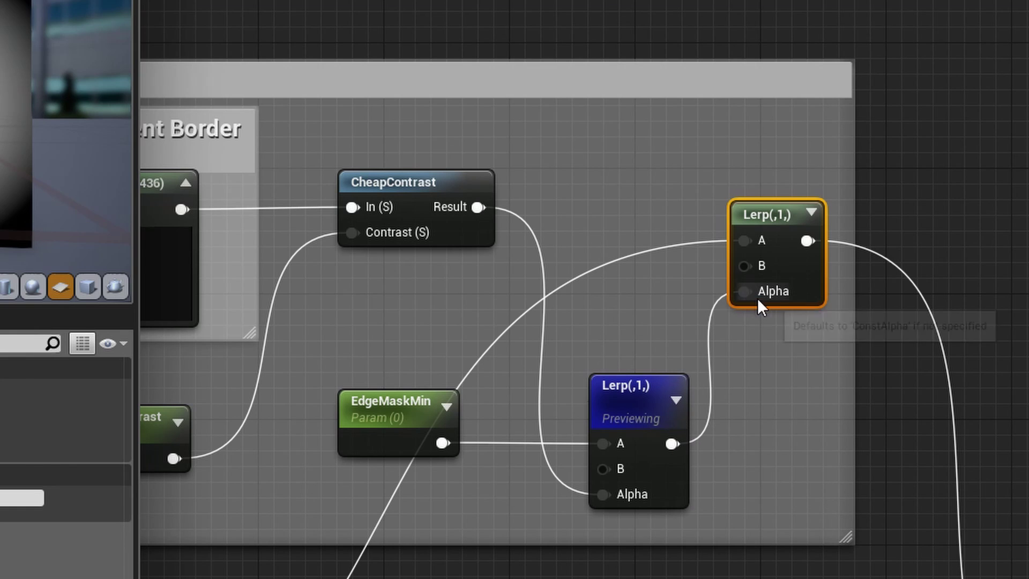
right_click(778, 215)
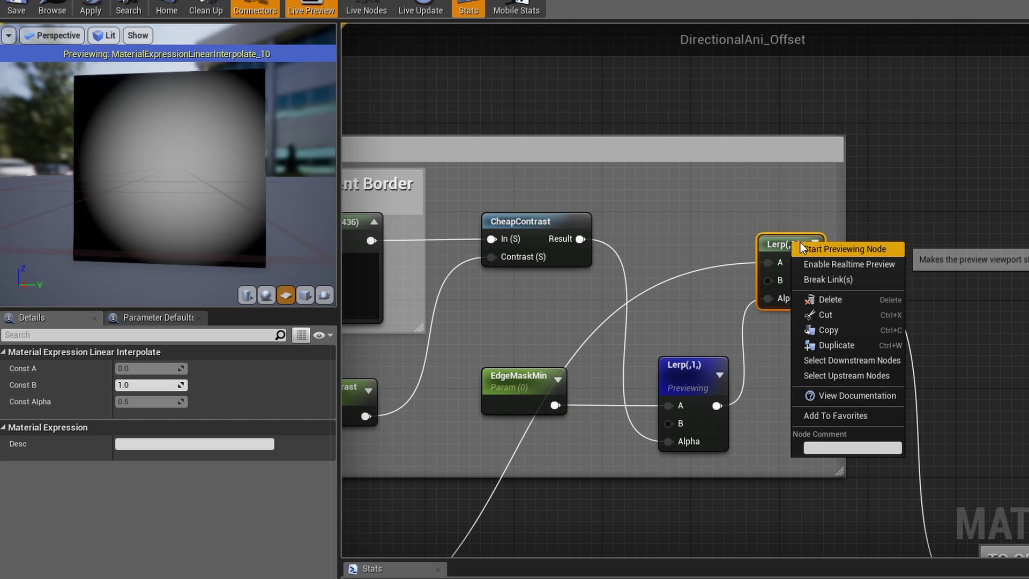
left_click(820, 248)
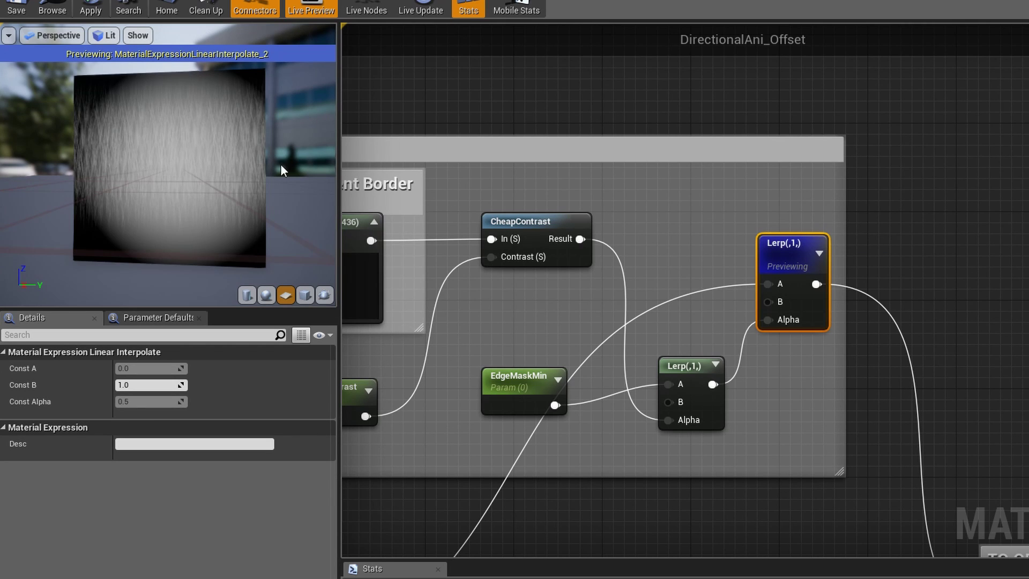
left_click_drag(166, 101, 185, 101)
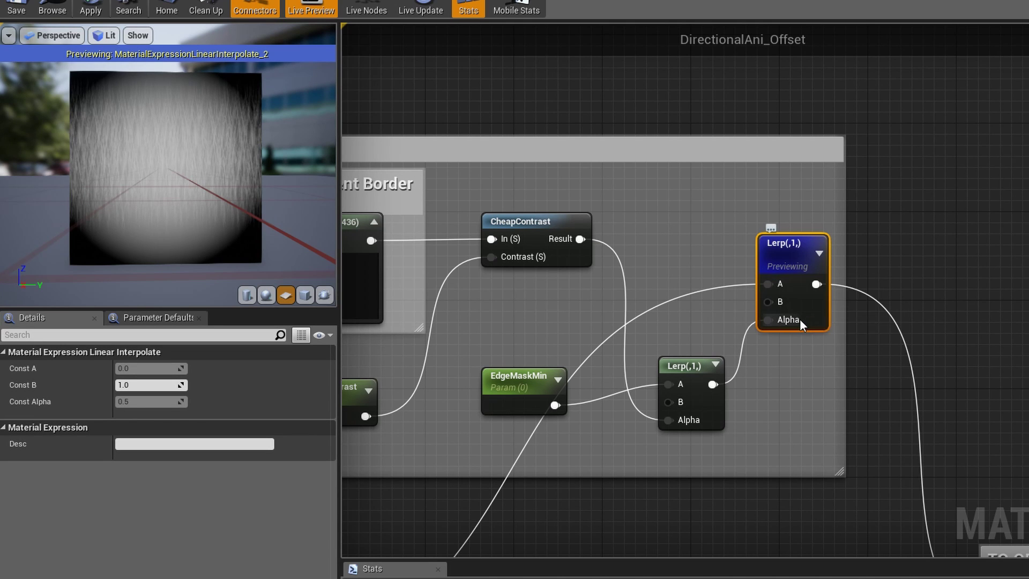
Preview the Power node in the "contrast depth value 2 Default" group and examine the hair strands up close on the plane.
scroll(783, 252, "down", 2)
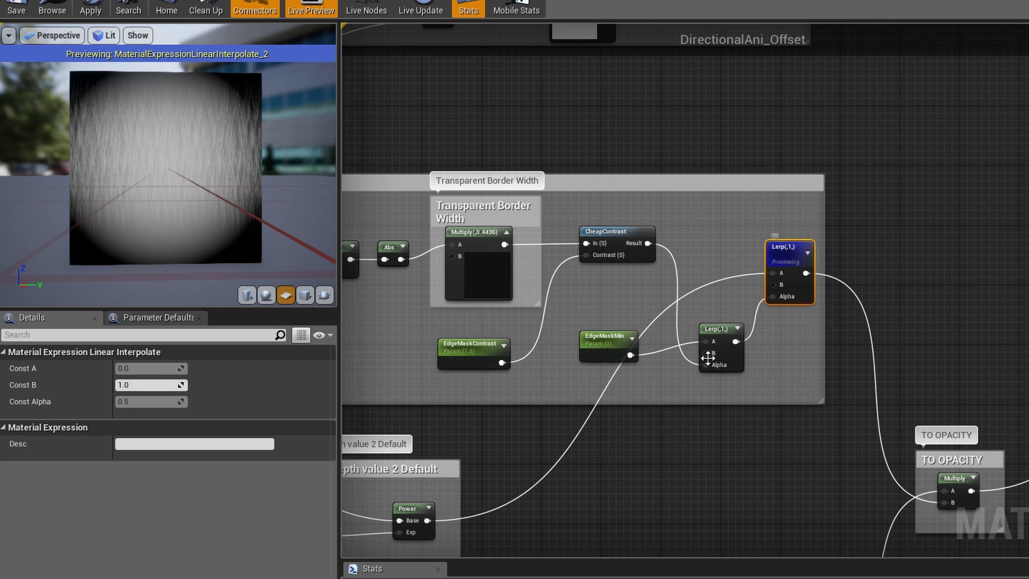
scroll(674, 429, "down", 3)
right_click_drag(671, 423, 813, 381)
scroll(645, 438, "up", 4)
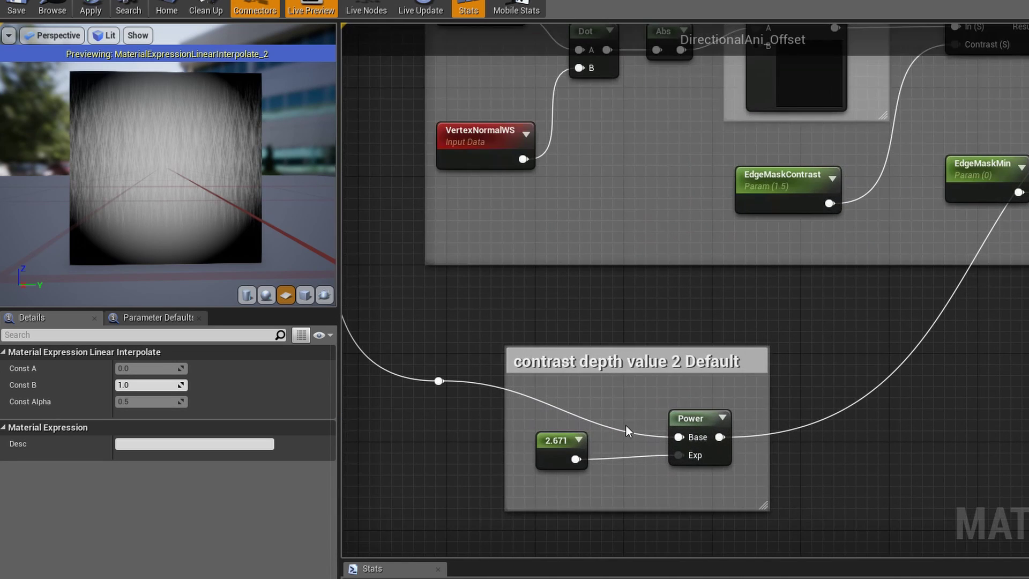
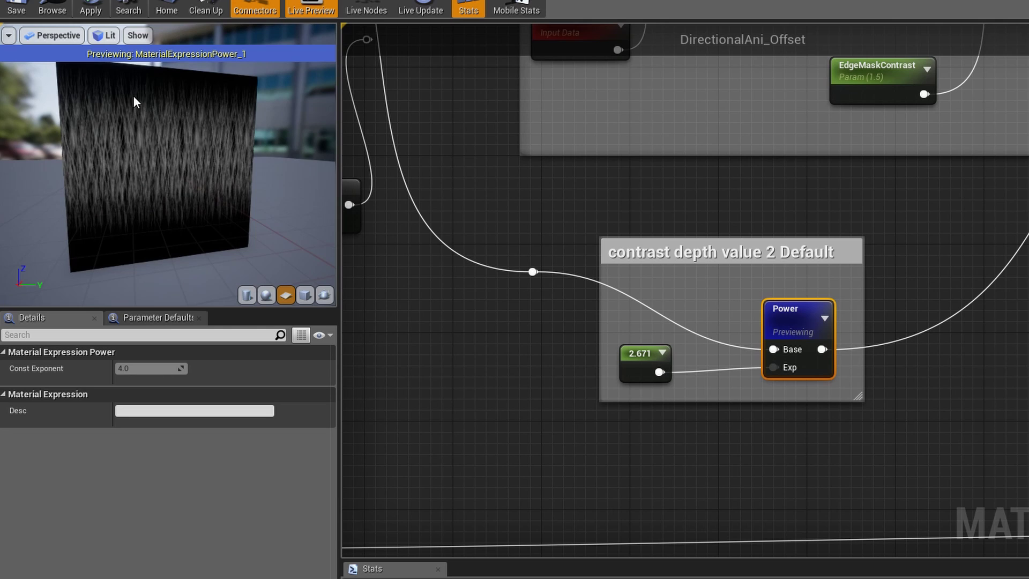
scroll(134, 97, "up", 6)
scroll(134, 98, "down", 6)
scroll(134, 98, "up", 4)
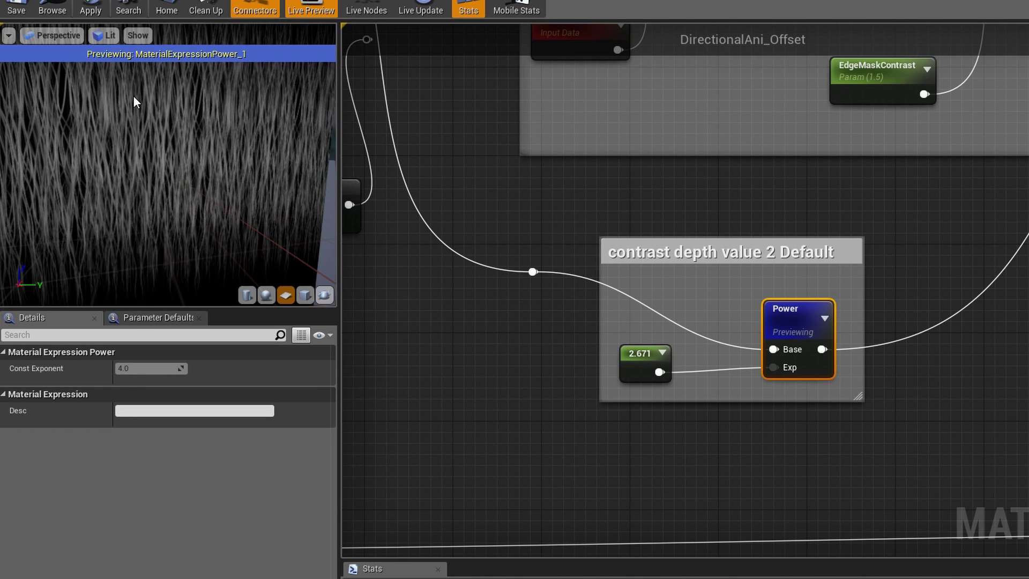
scroll(133, 95, "up", 3)
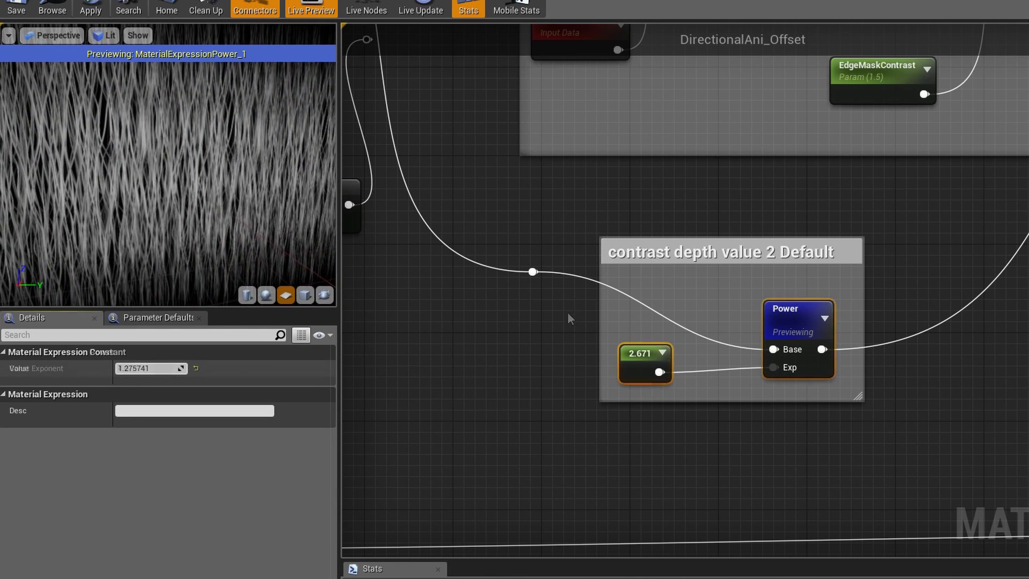
Set the contrast depth constant to 1.93 and the exponent of the Power node after HEIGHT to about 0.489.
mouse_move(163, 369)
left_mouse_down()
mouse_move(130, 369)
mouse_move(156, 368)
left_mouse_up()
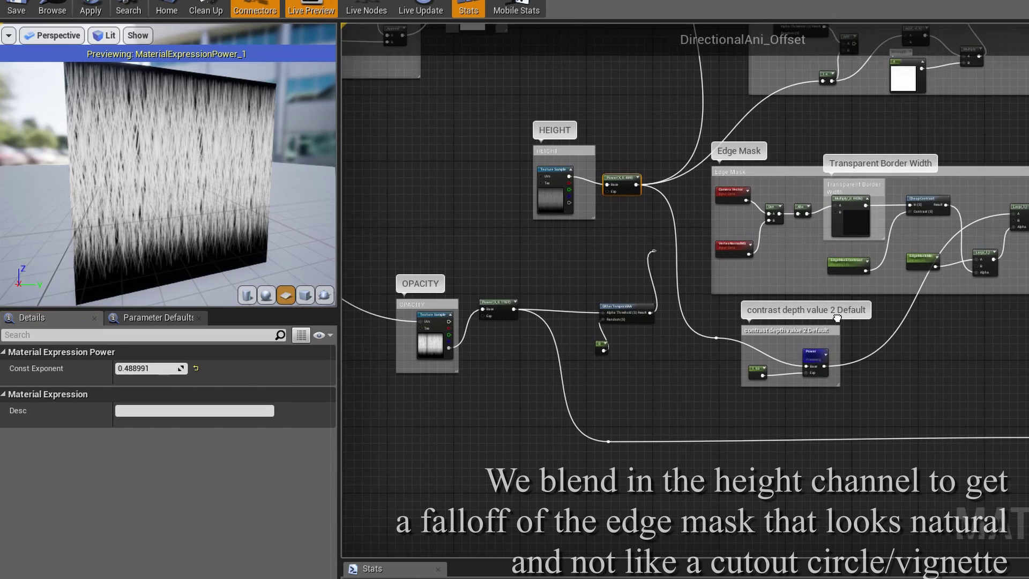
scroll(843, 369, "up", 4)
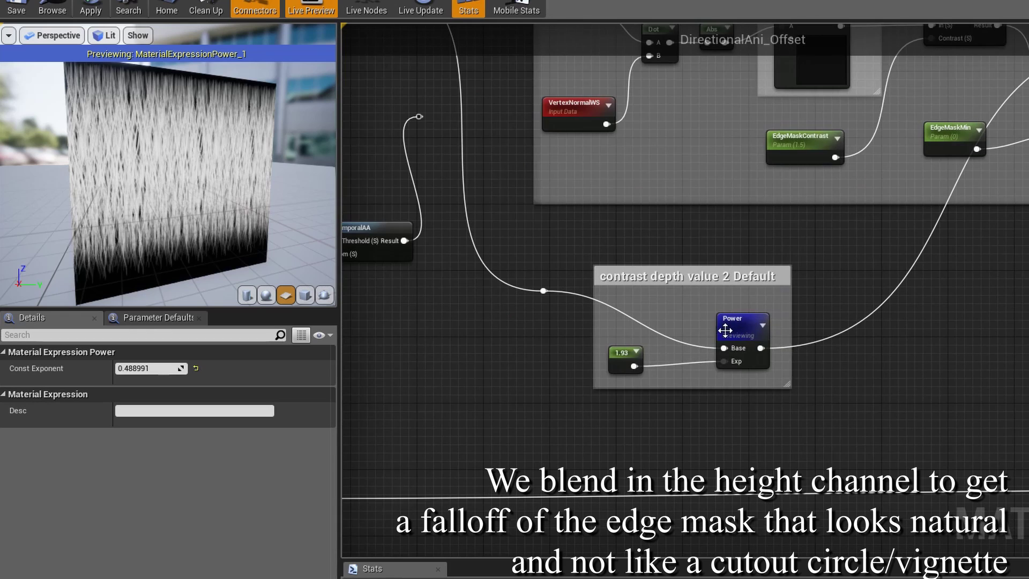
Preview the final Lerp of the Edge Mask group and examine its falloff on the plane from several angles.
right_click_drag(993, 325, 689, 452)
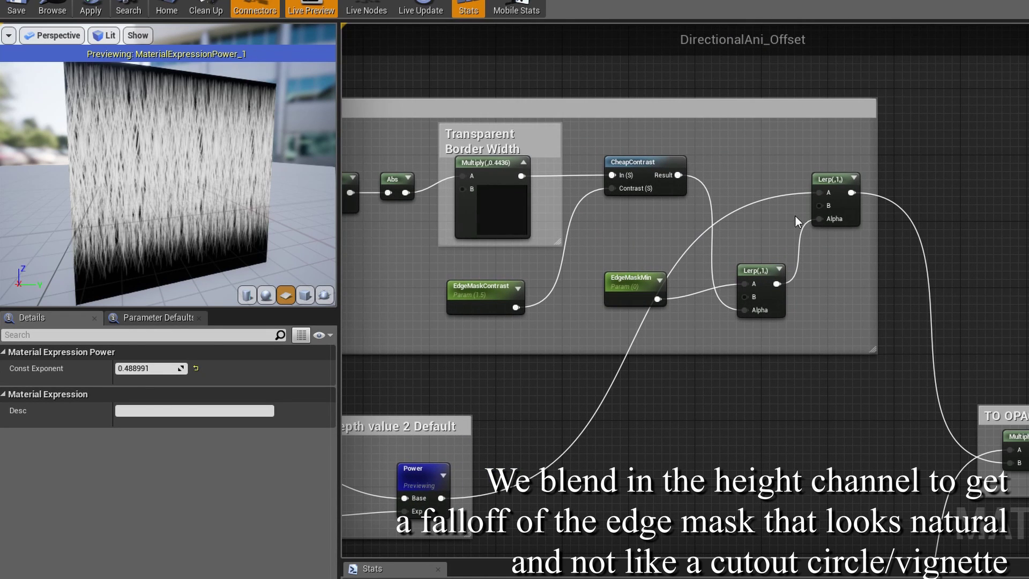
right_click(834, 179)
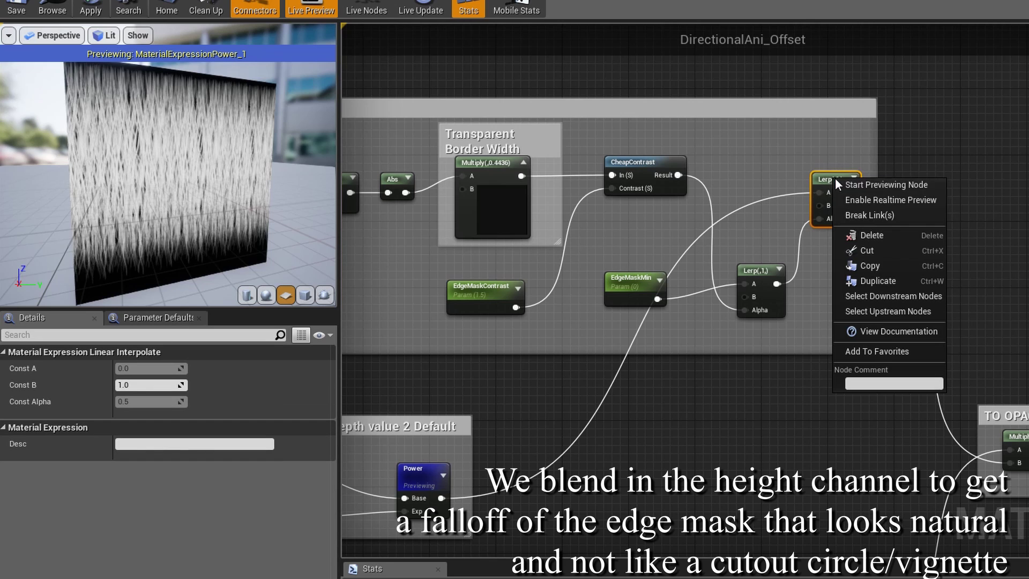
left_click(855, 185)
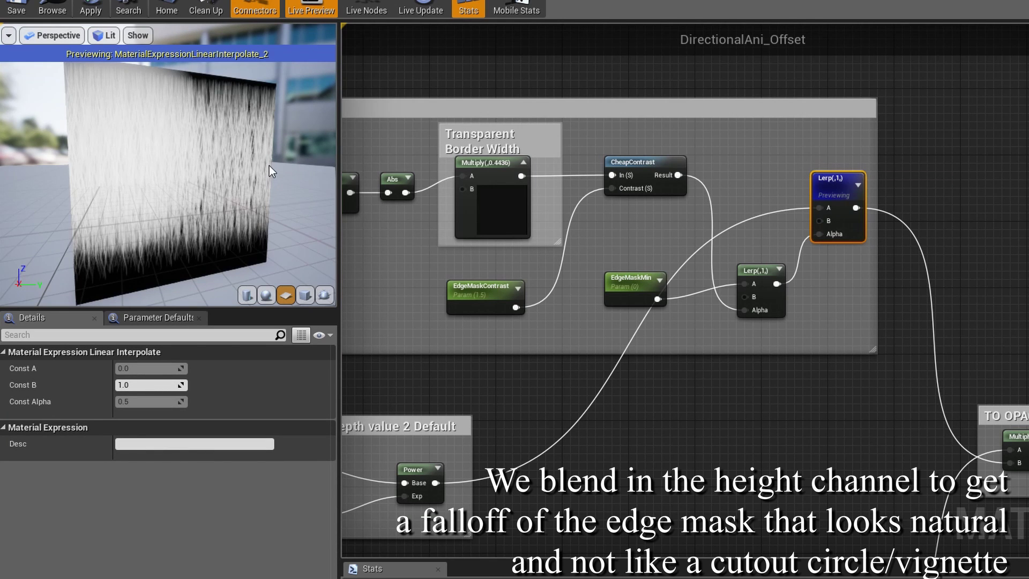
left_click_drag(269, 172, 168, 97)
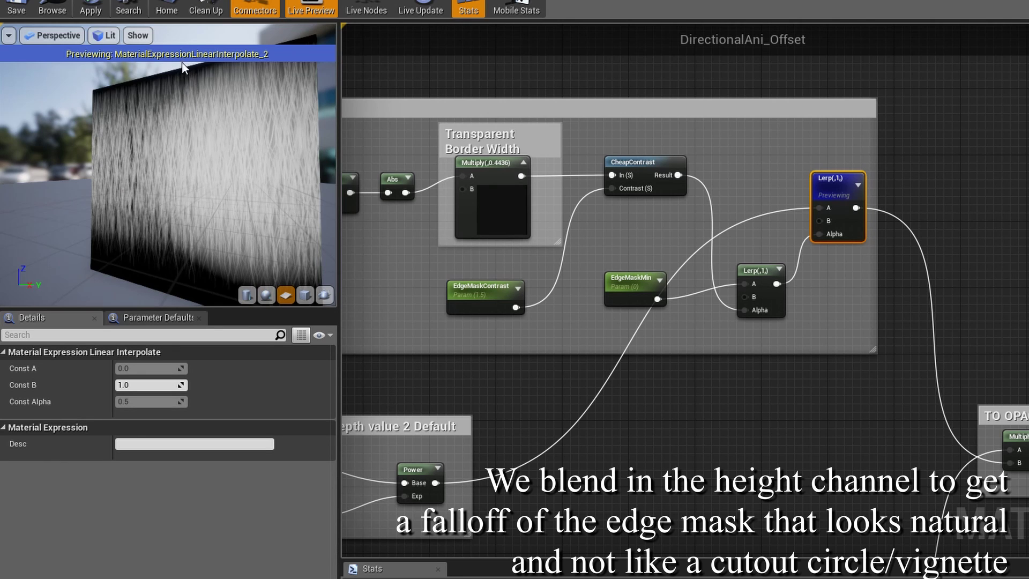
left_click_drag(181, 129, 284, 130)
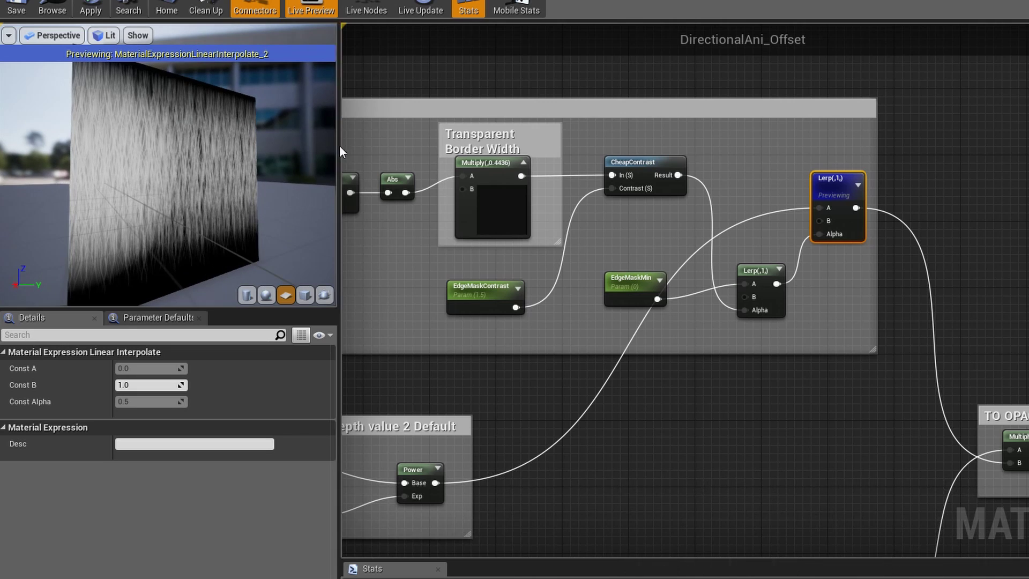
Set the constant in the "contrast depth value 2 Default" group to about 2.504.
scroll(375, 321, "down", 1)
right_click_drag(376, 322, 444, 321)
left_click(385, 491)
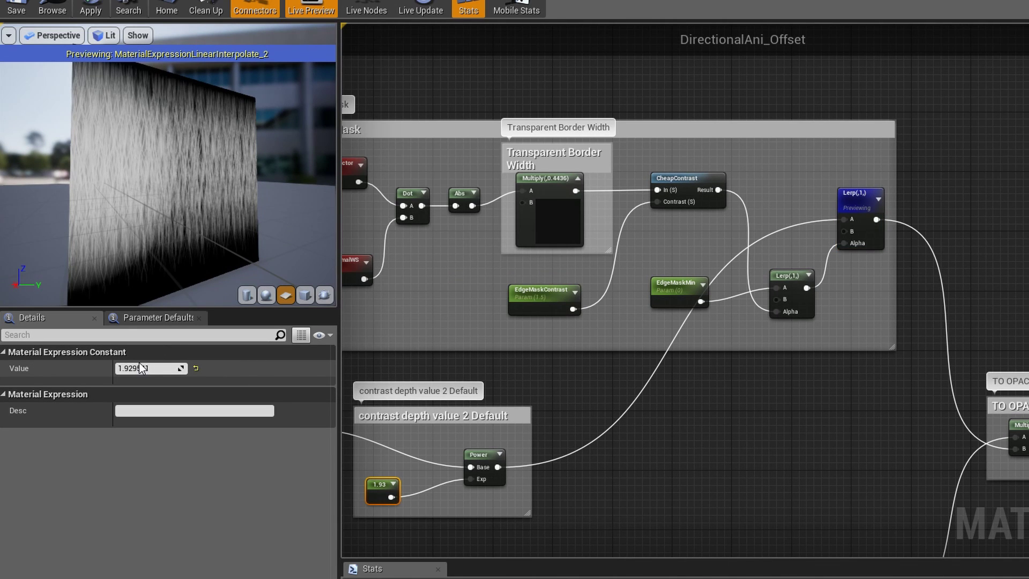
left_click_drag(136, 368, 150, 368)
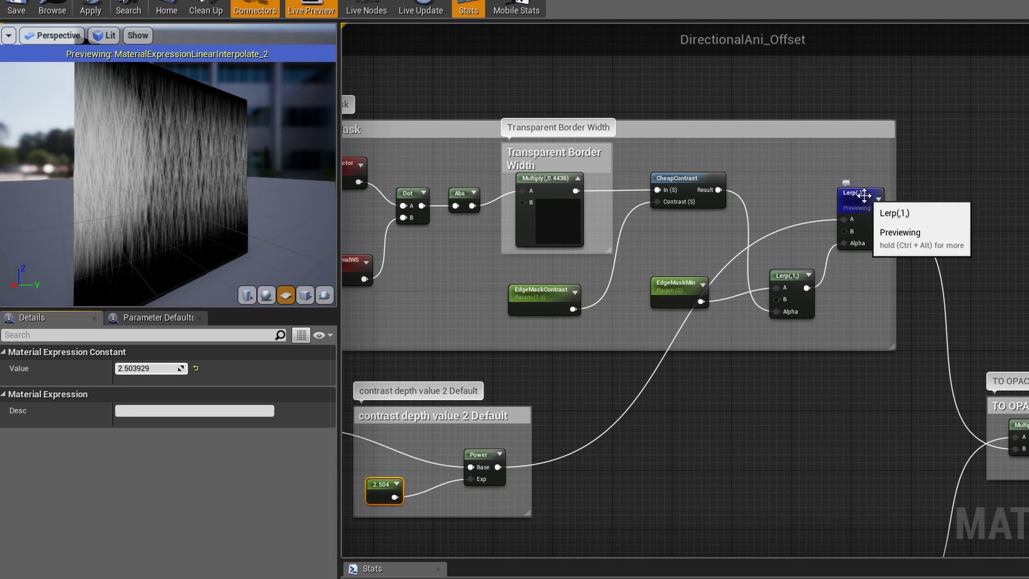
right_click_drag(991, 308, 929, 168)
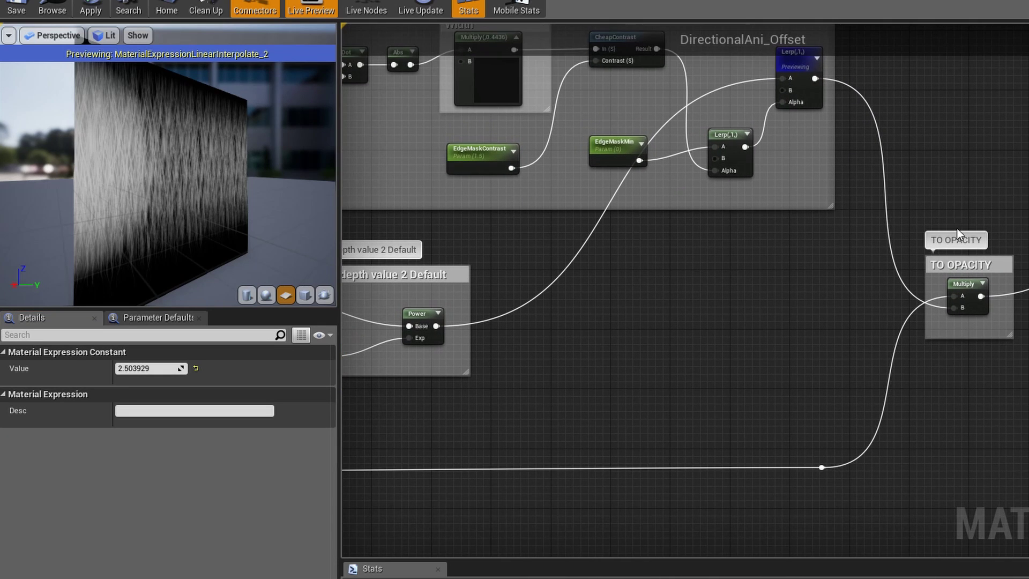
left_click(940, 149)
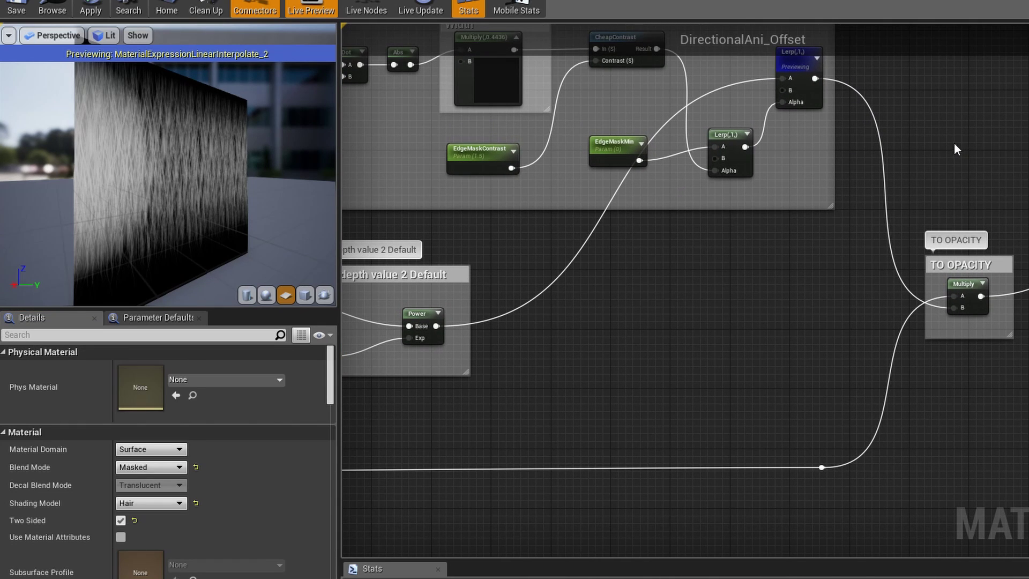
left_click(954, 143)
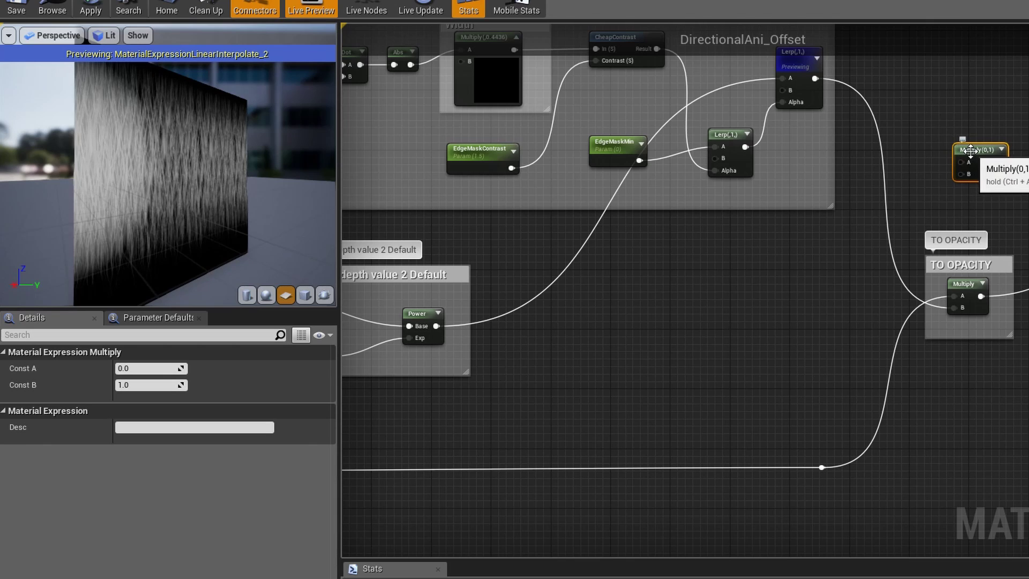
key("Delete")
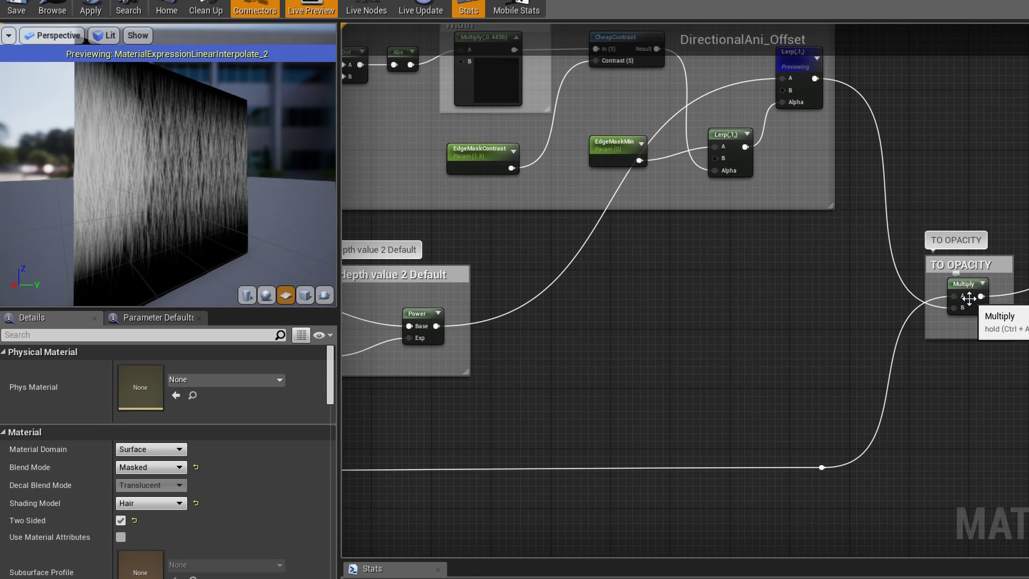
Preview the Multiply node in the TO OPACITY group on the plane.
right_click(968, 292)
left_click(988, 295)
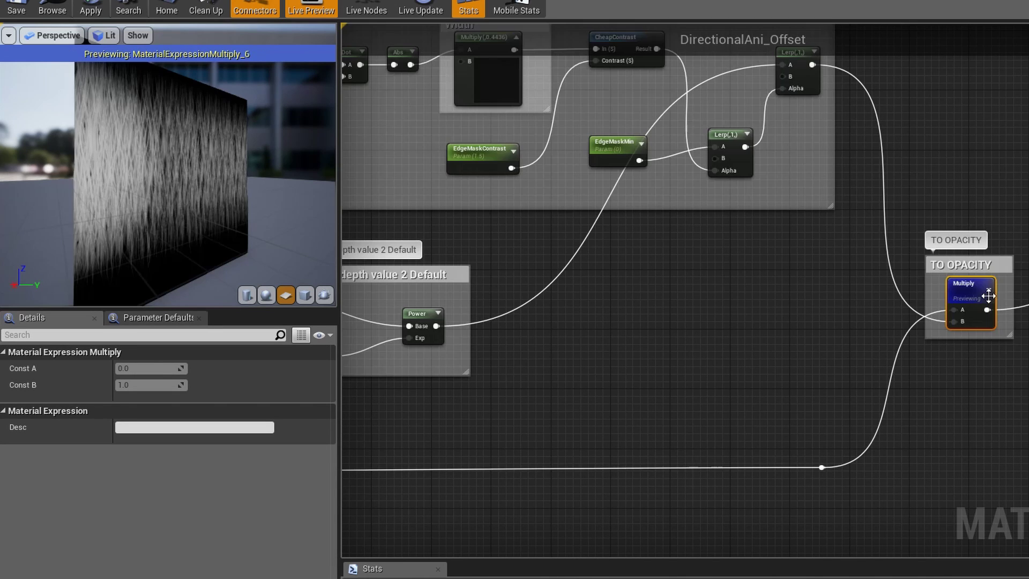
scroll(923, 100, "down", 1)
right_click_drag(923, 100, 964, 191)
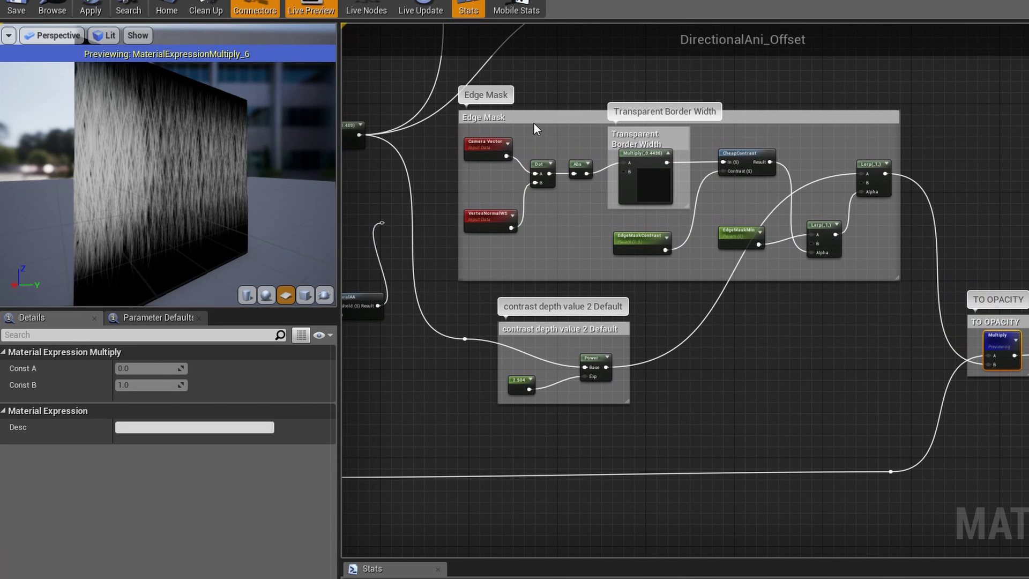
Set EdgeMaskContrast's default value to about 1.115 and check the plane from a steeper angle.
right_click_drag(866, 372, 796, 304)
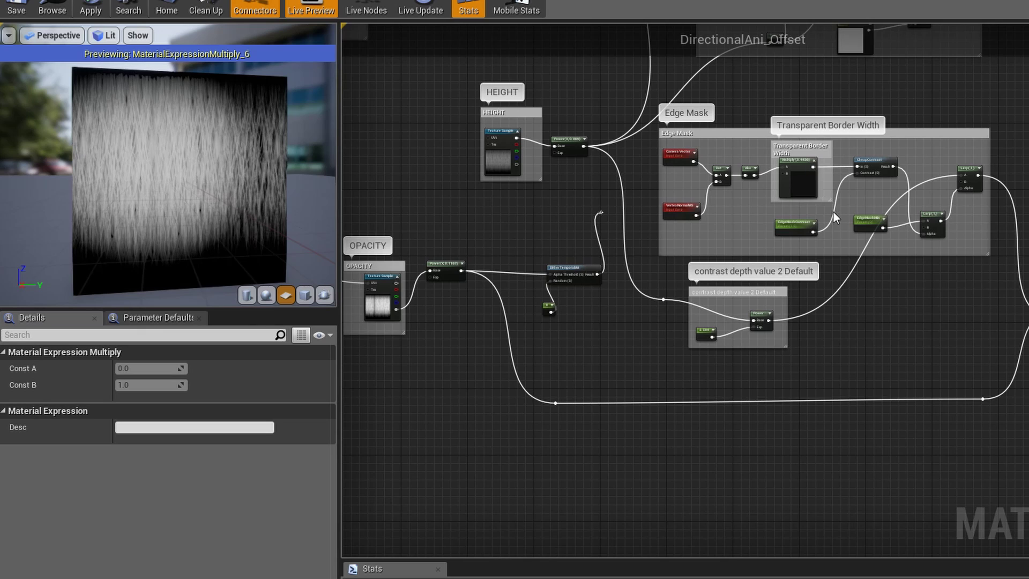
scroll(833, 211, "up", 4)
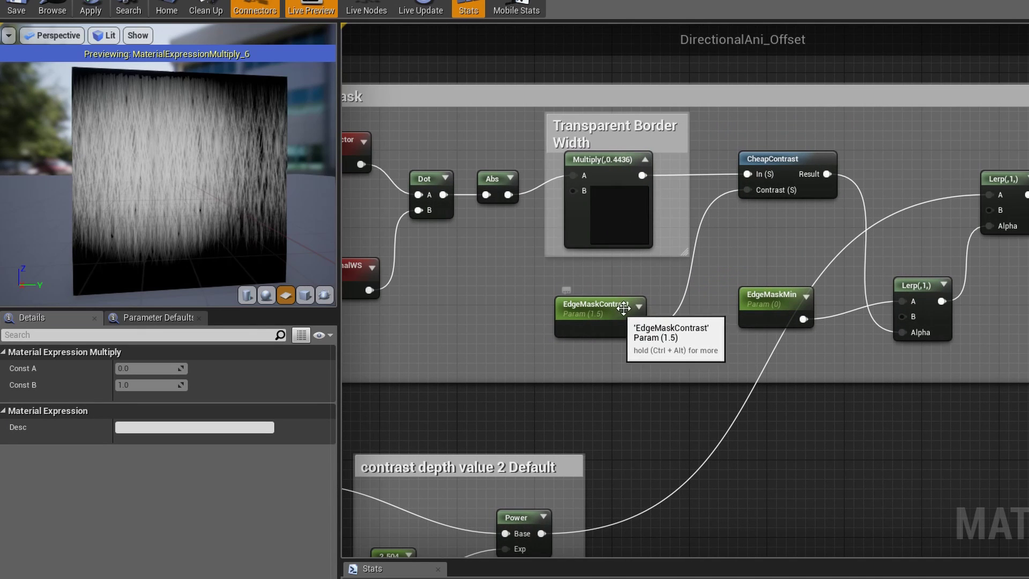
left_click(601, 310)
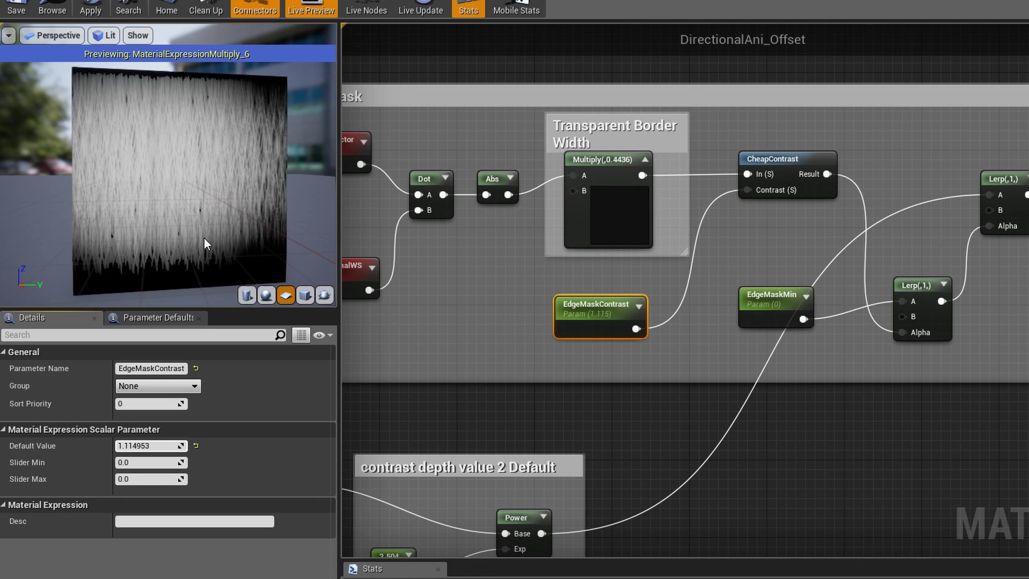
mouse_move(211, 242)
left_mouse_down()
mouse_move(187, 239)
mouse_move(210, 237)
left_mouse_up()
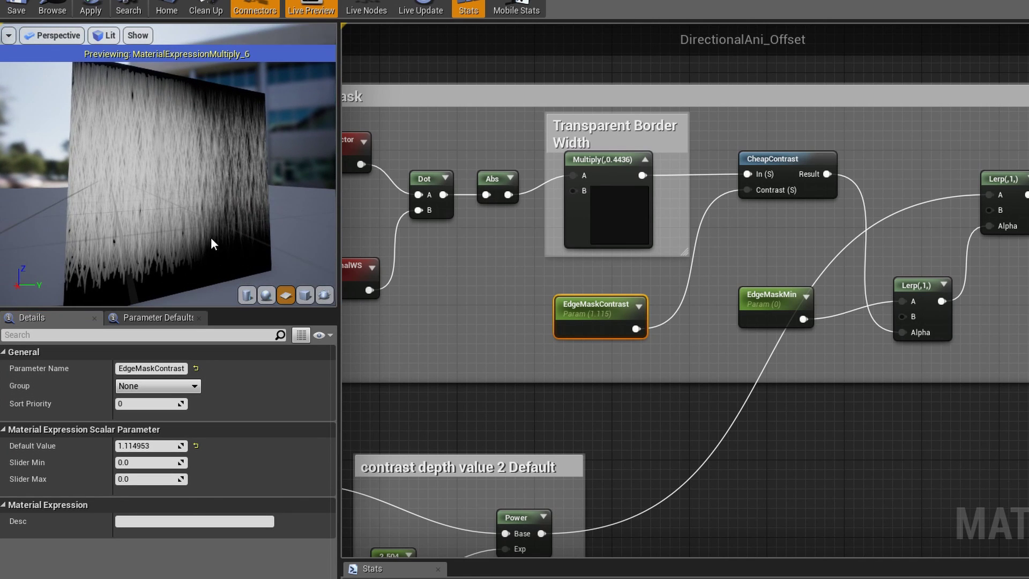
Try different Const B values on the Transparent Border Width Multiply, including about 0.748.
left_click(616, 199)
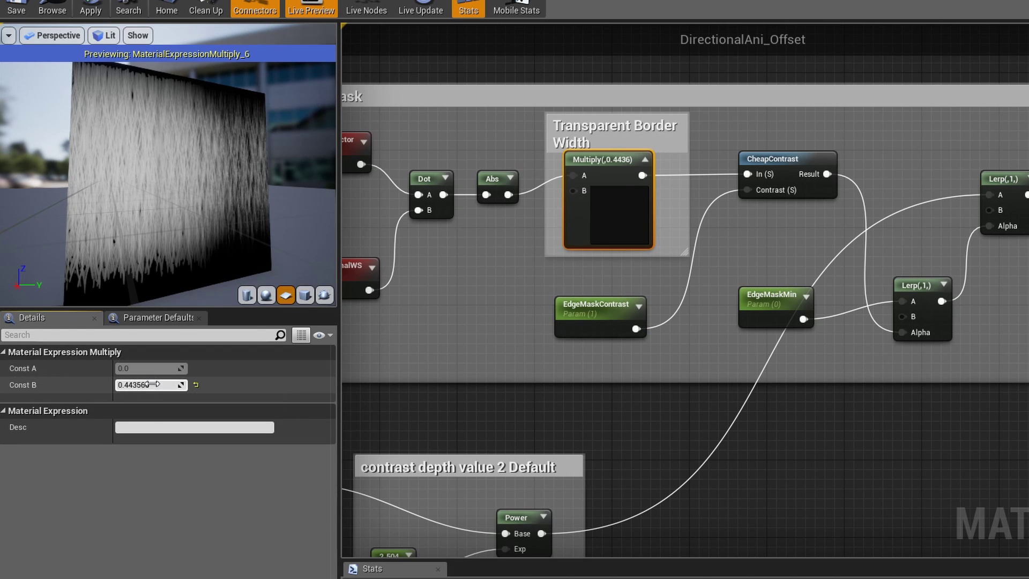
left_click_drag(152, 385, 155, 385)
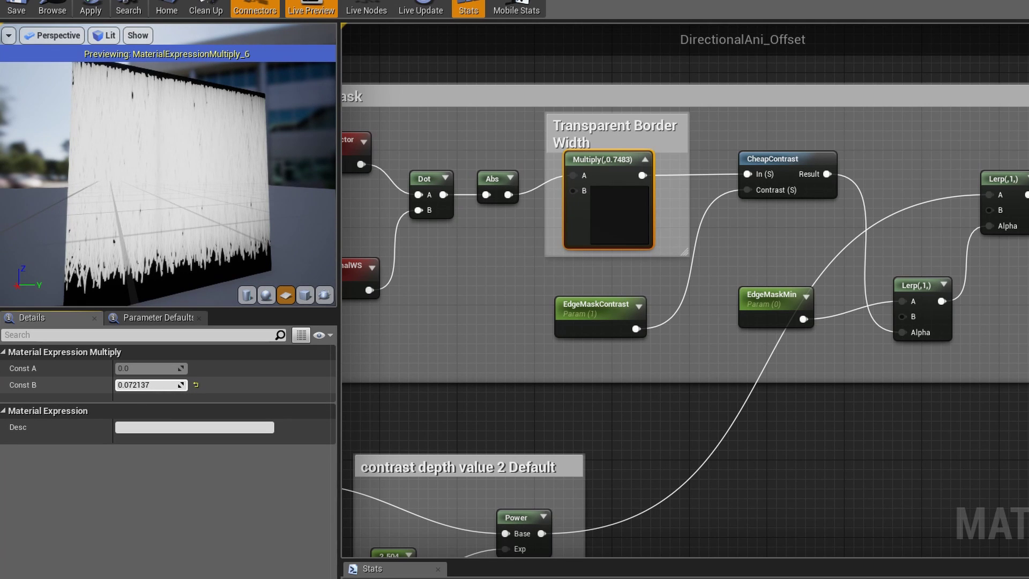
left_click_drag(155, 384, 155, 385)
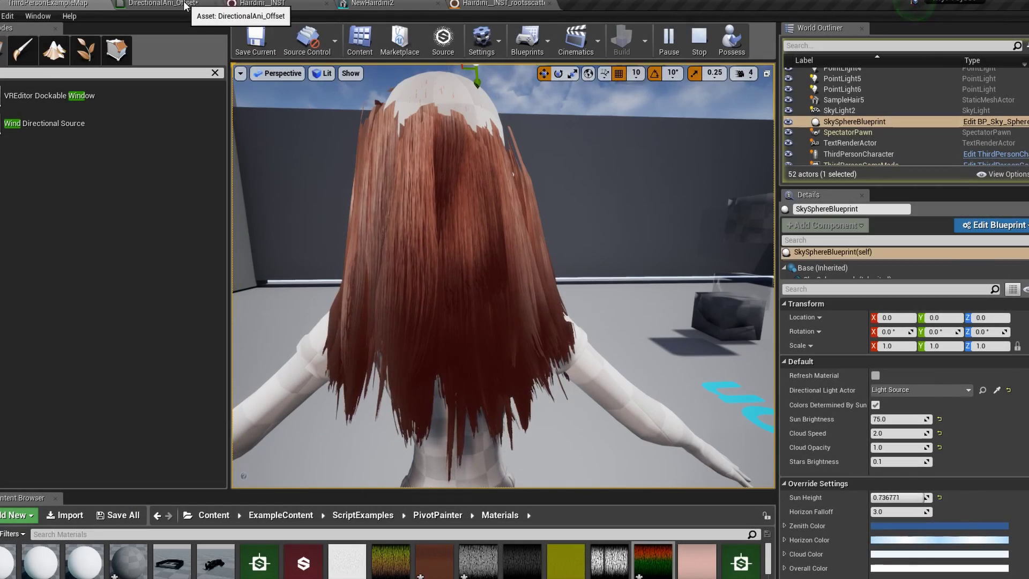
Switch to the level and examine the hair's edge falloff on the character from behind, the front and the side.
left_click(185, 2)
scroll(428, 463, "up", 4)
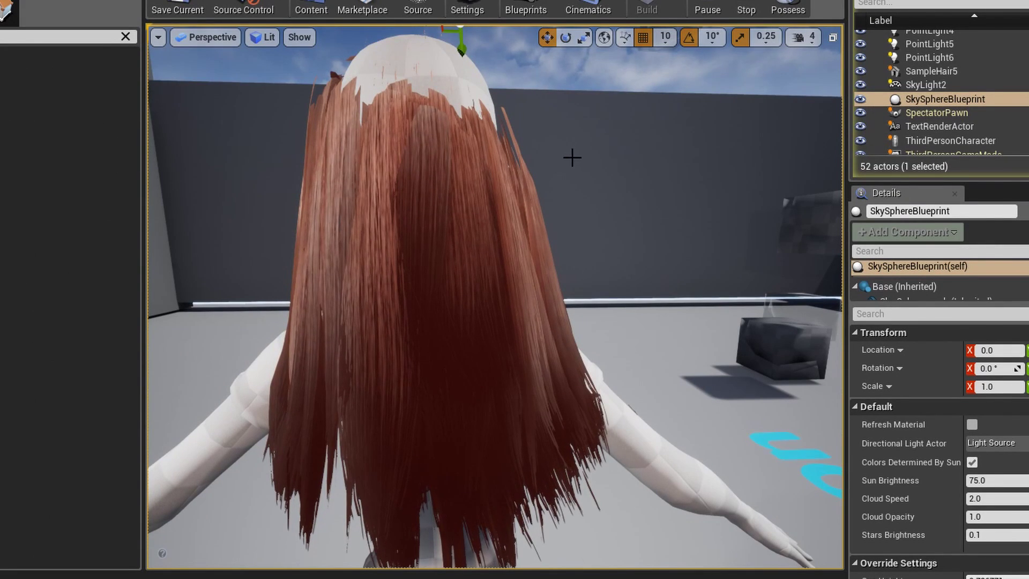
left_click_drag(573, 158, 639, 167, "alt")
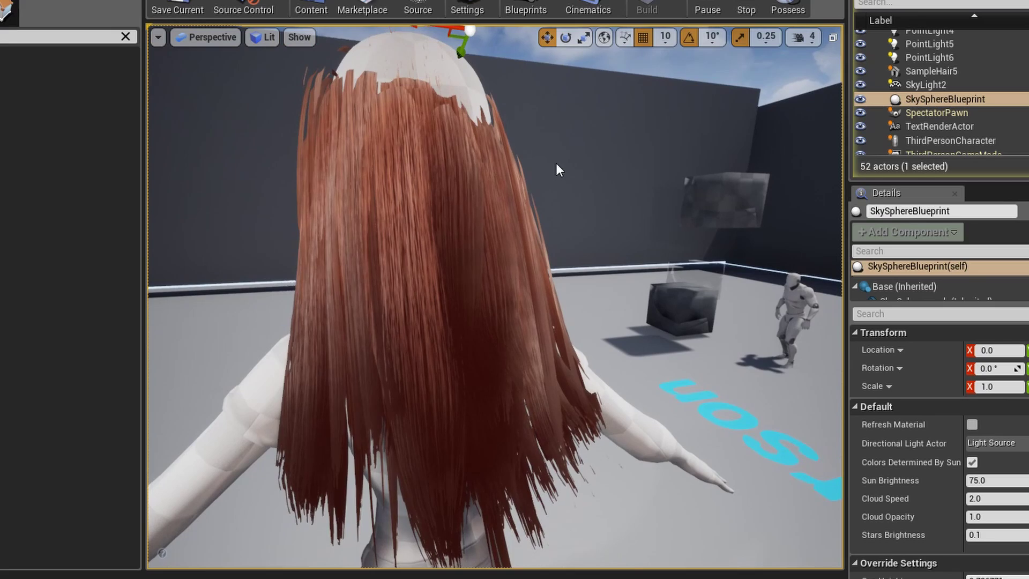
left_click_drag(381, 86, 553, 131, "alt")
left_click_drag(262, 91, 43, 97, "alt")
left_click_drag(495, 297, 417, 298, "alt")
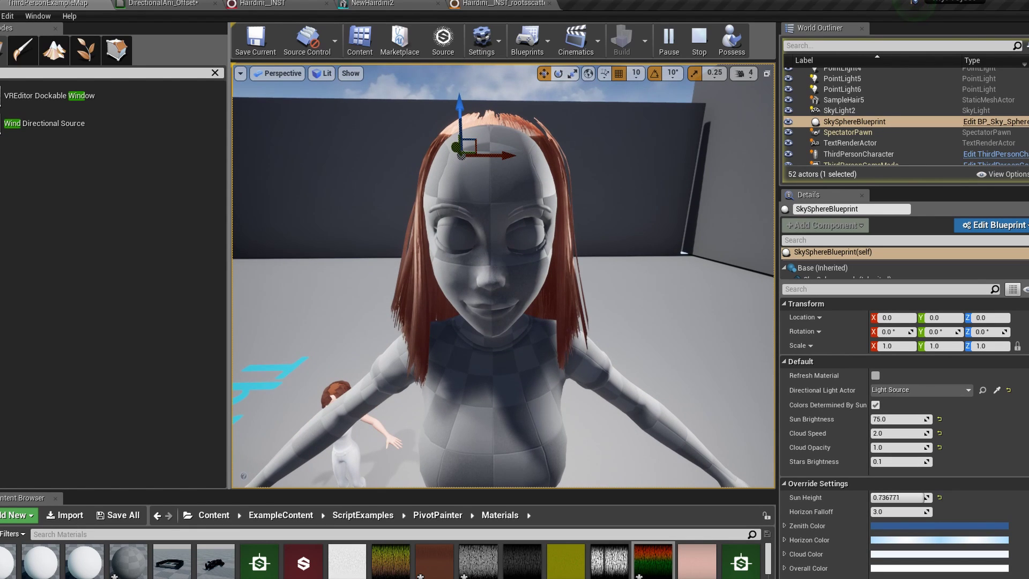
left_click_drag(518, 147, 518, 177, "alt")
right_click_drag(518, 146, 517, 147)
left_click_drag(344, 397, 345, 397, "alt")
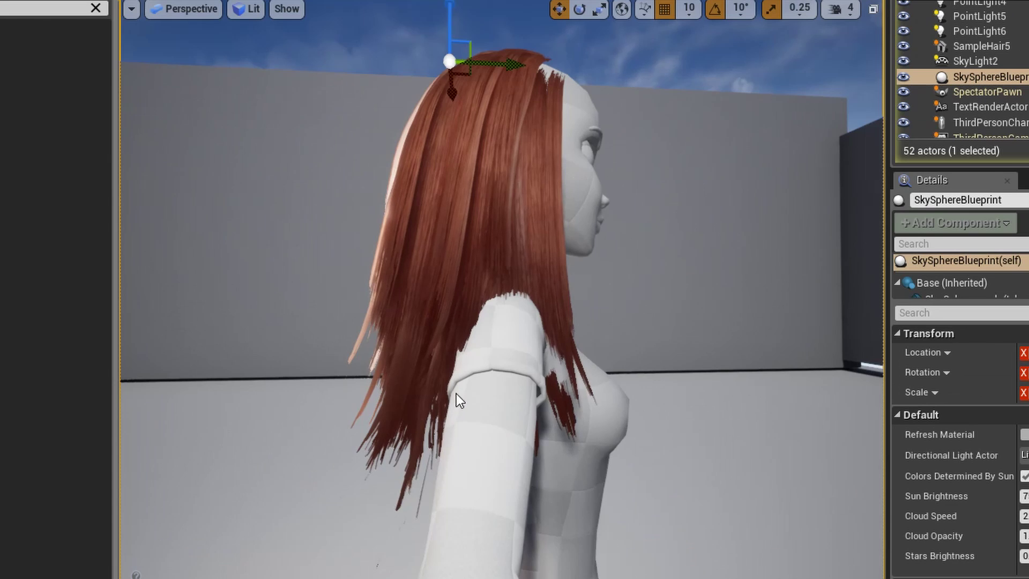
right_click_drag(426, 395, 426, 395)
left_click_drag(426, 394, 663, 394, "alt")
right_click_drag(426, 394, 426, 395)
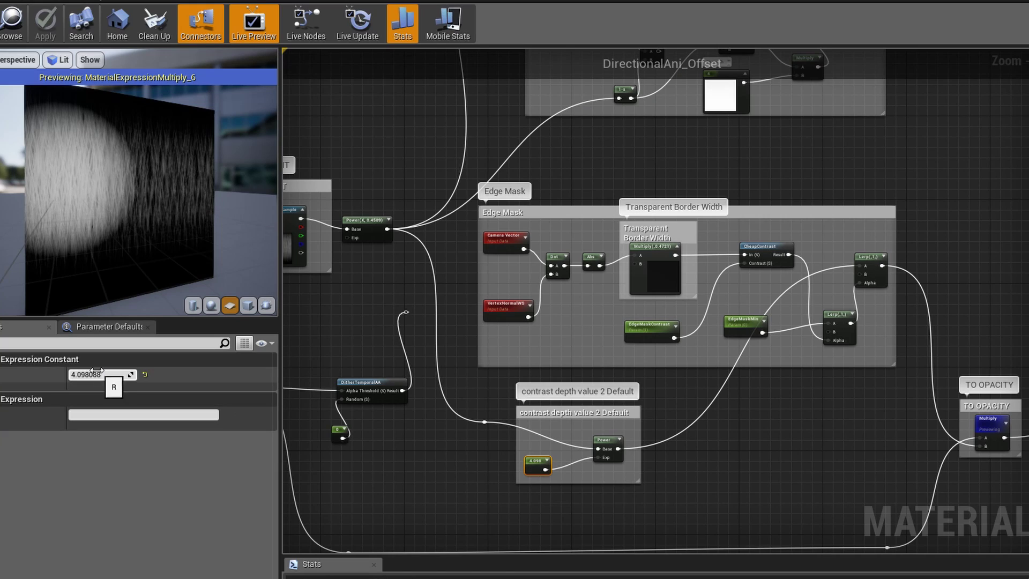
Set both the contrast depth constant and EdgeMaskContrast's default value to 2.
scroll(587, 471, "up", 3)
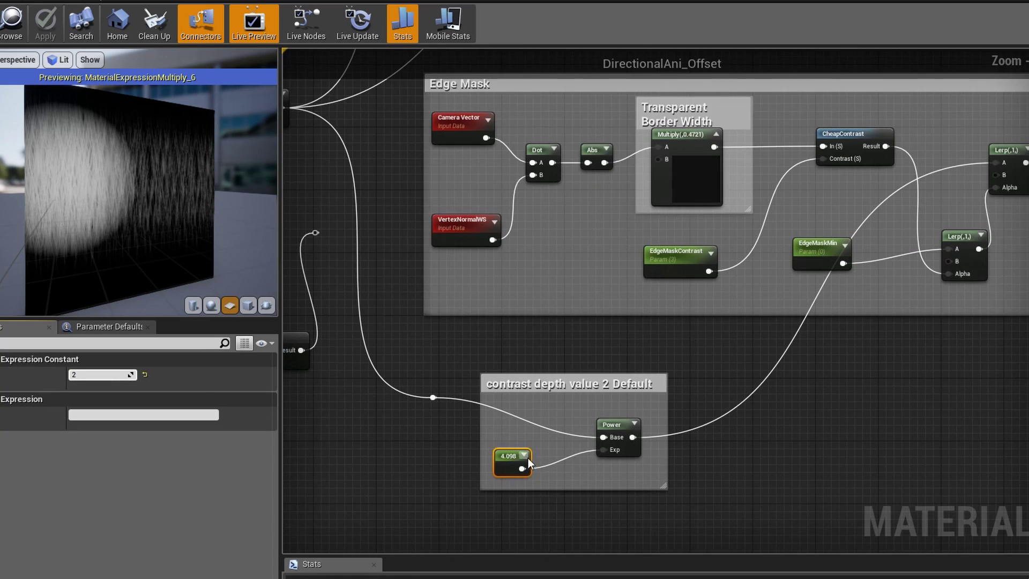
left_click(391, 429)
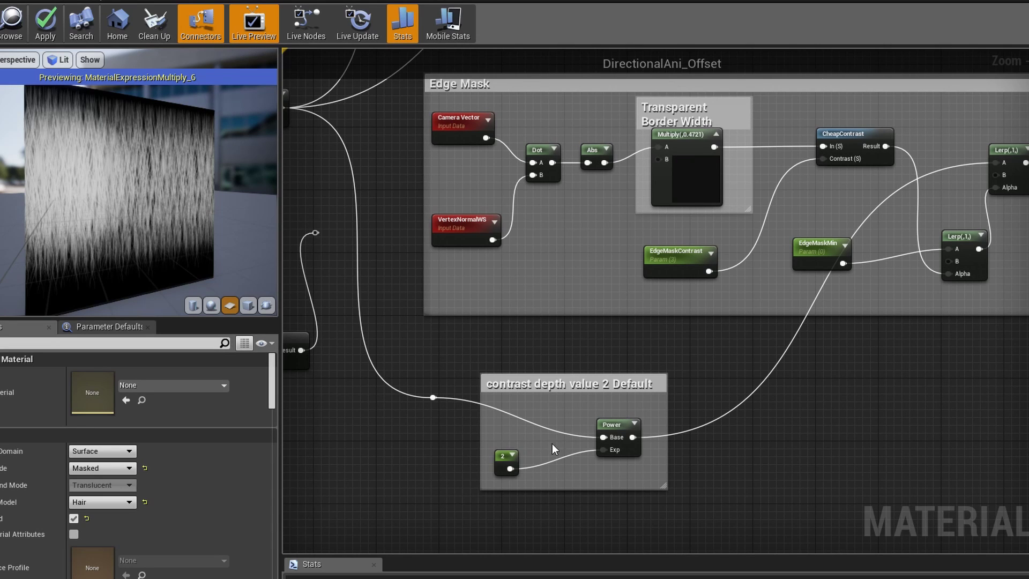
scroll(616, 423, "down", 1)
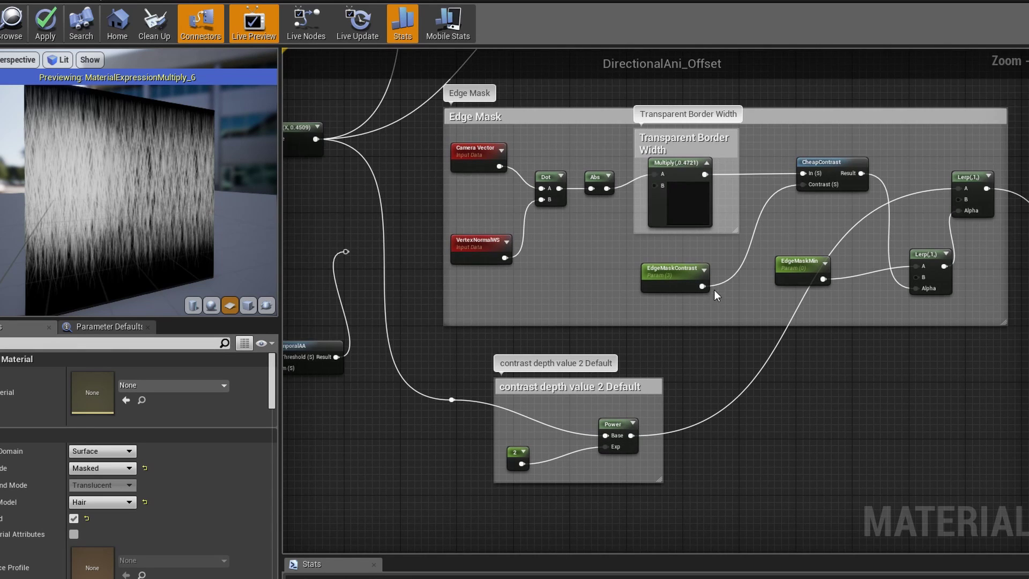
left_click(669, 271)
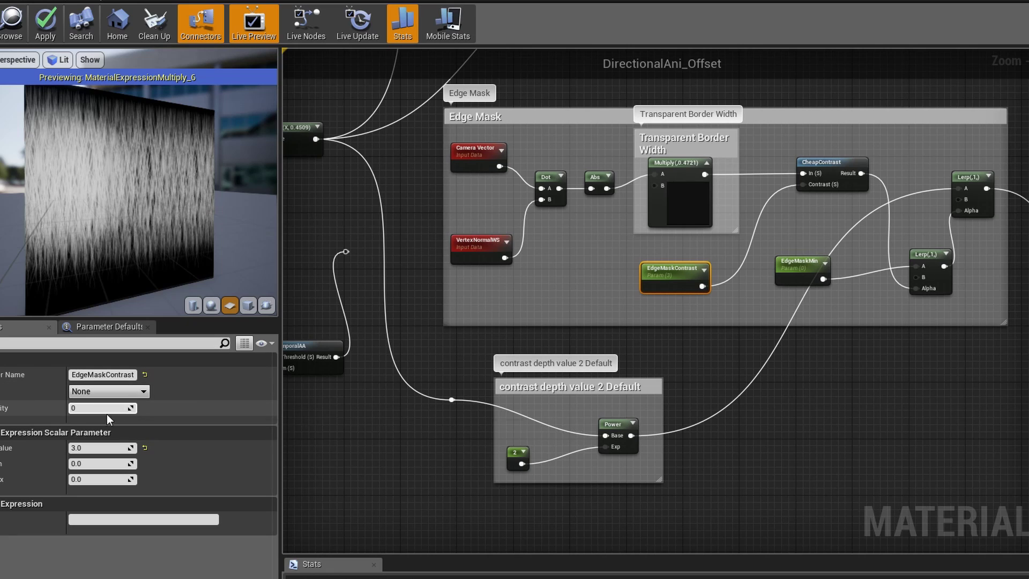
left_click(102, 447)
type("2")
left_click(863, 364)
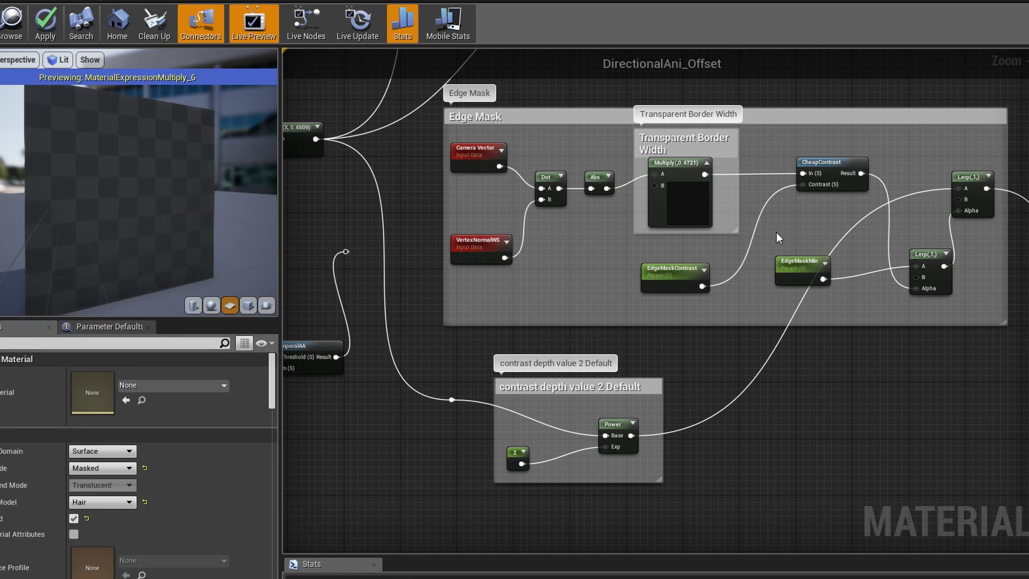
Set Const B of the Transparent Border Width Multiply to 1.5 and select the EdgeMaskMin parameter.
left_click(695, 202)
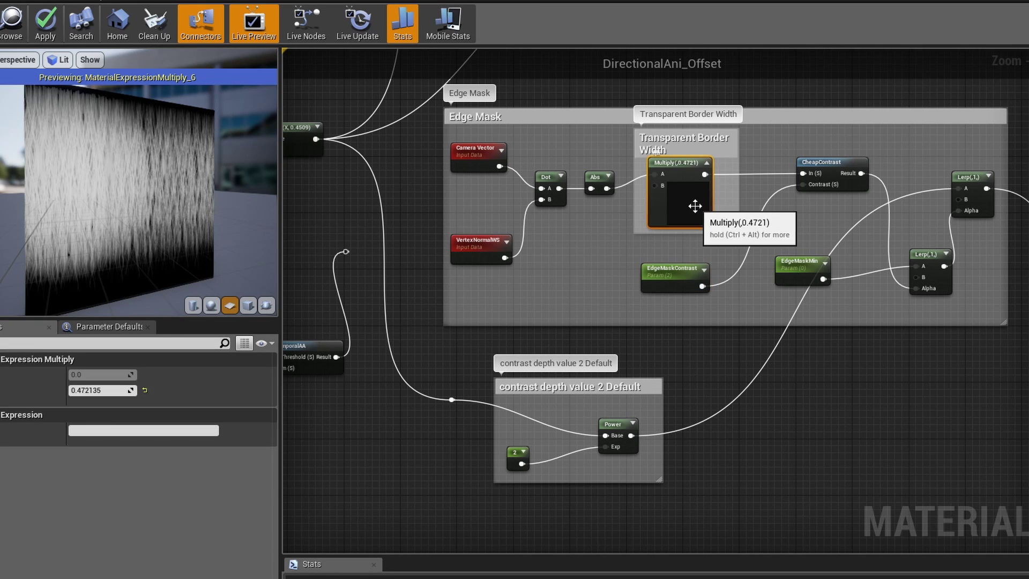
left_click(98, 389)
type("1.5")
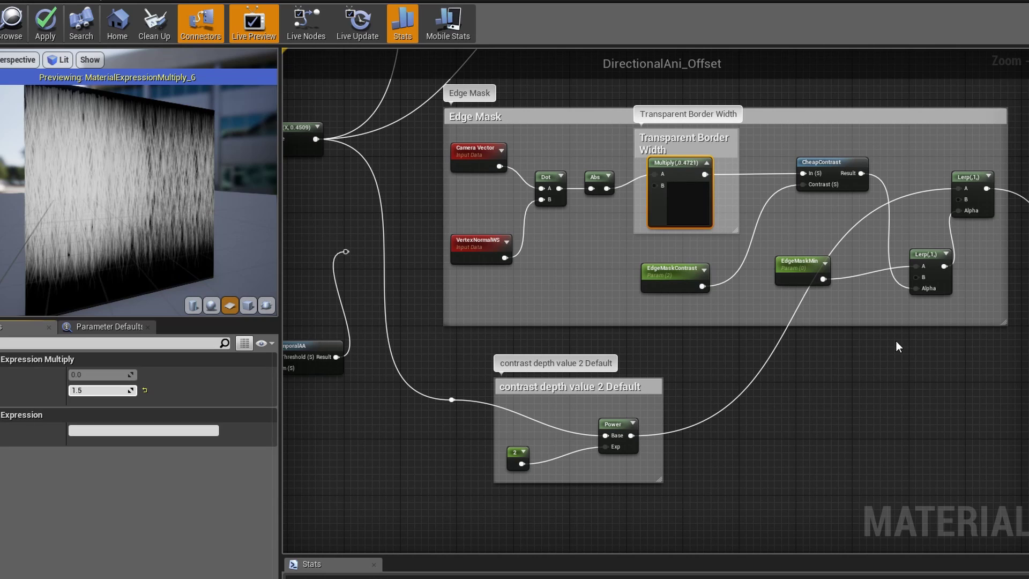
left_click(805, 266)
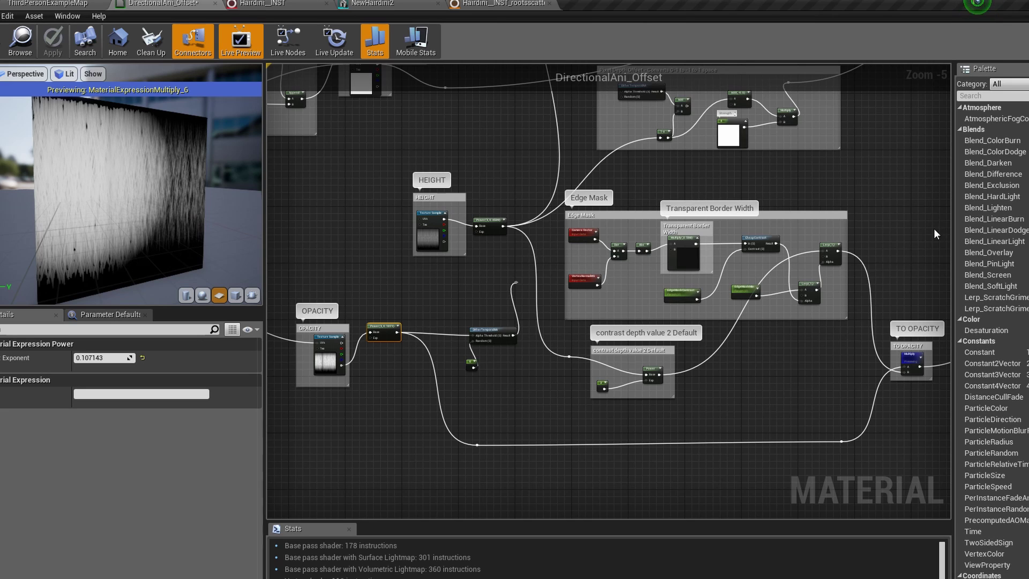
Select the material's result node and review its opacity mask clip value and Dither Opacity Mask settings.
scroll(934, 229, "down", 3)
right_click_drag(926, 196, 584, 306)
left_click(669, 189)
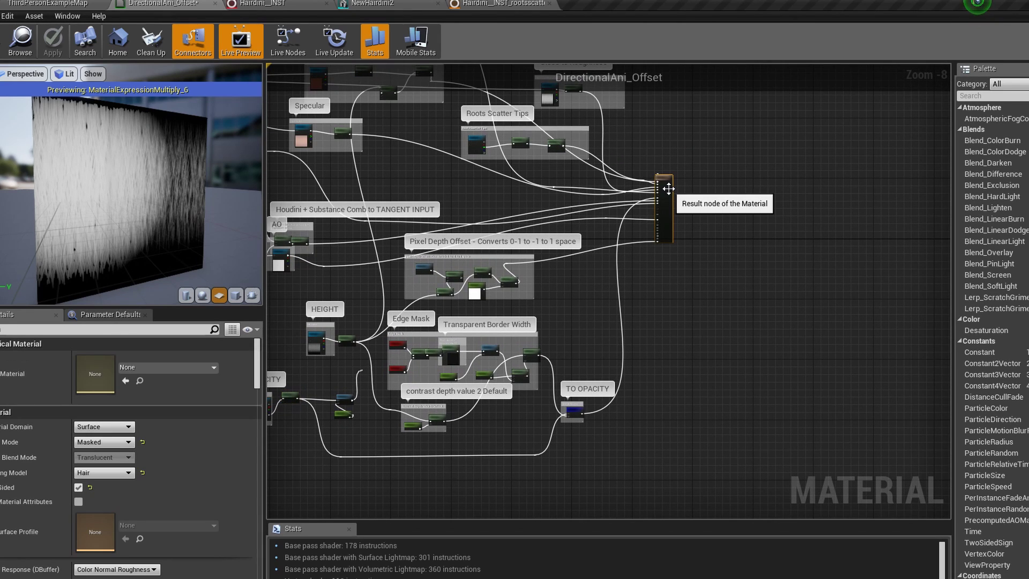
scroll(240, 453, "down", 5)
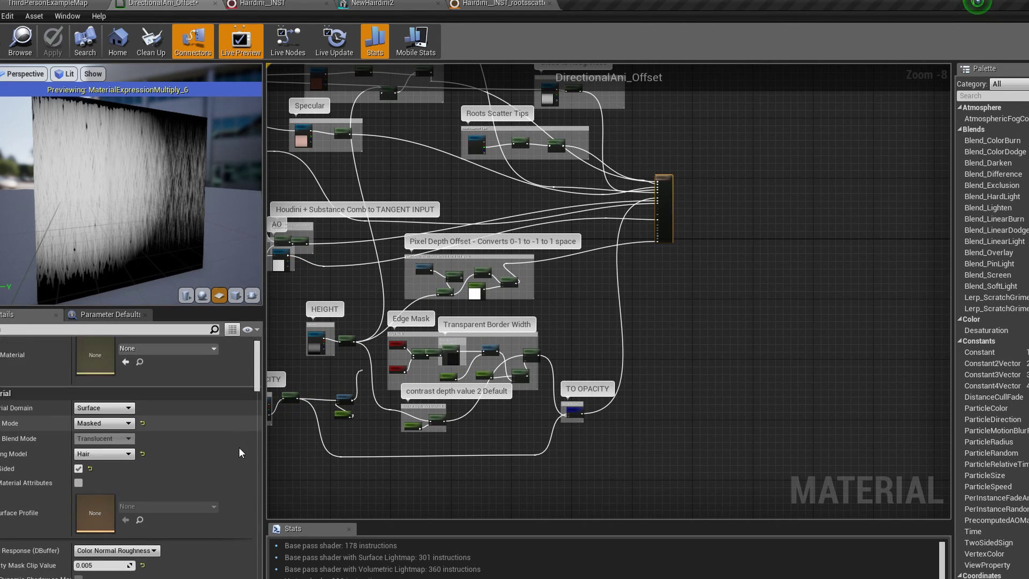
scroll(240, 453, "down", 1)
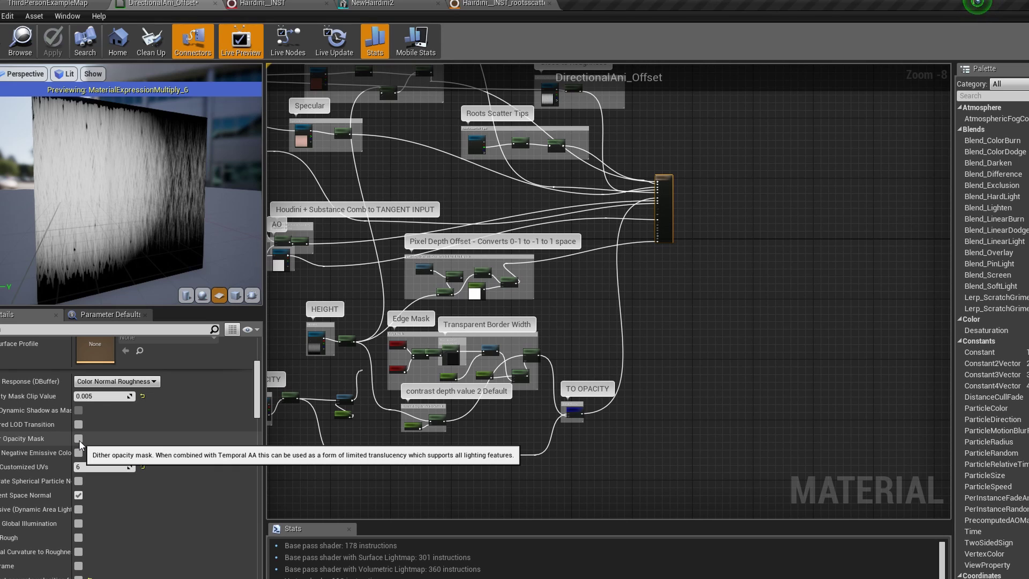
scroll(285, 414, "up", 5)
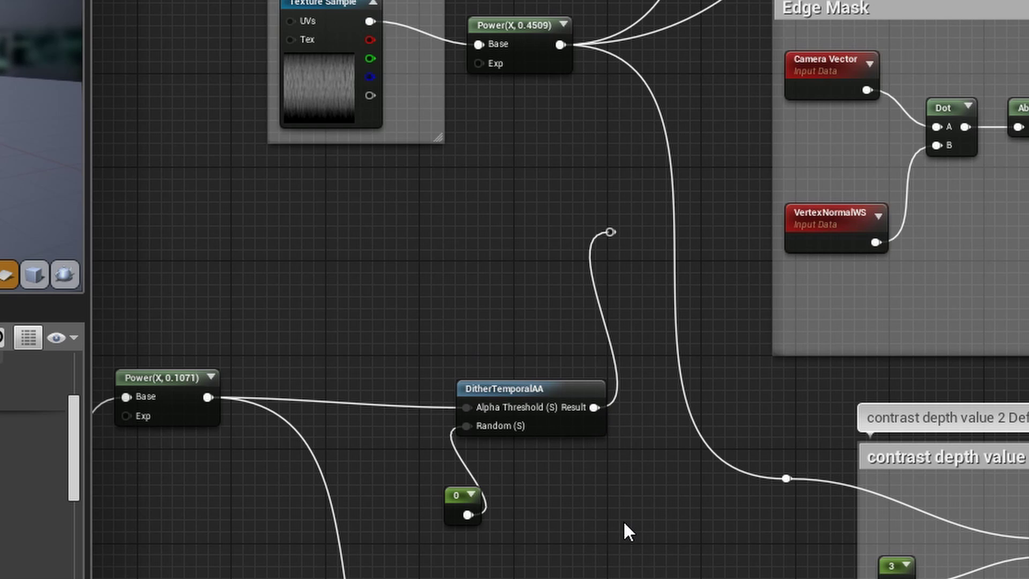
Connect the rerouted DitherTemporalAA result to the Multiply node in the TO OPACITY group.
scroll(623, 520, "down", 3)
right_click_drag(639, 533, 379, 443)
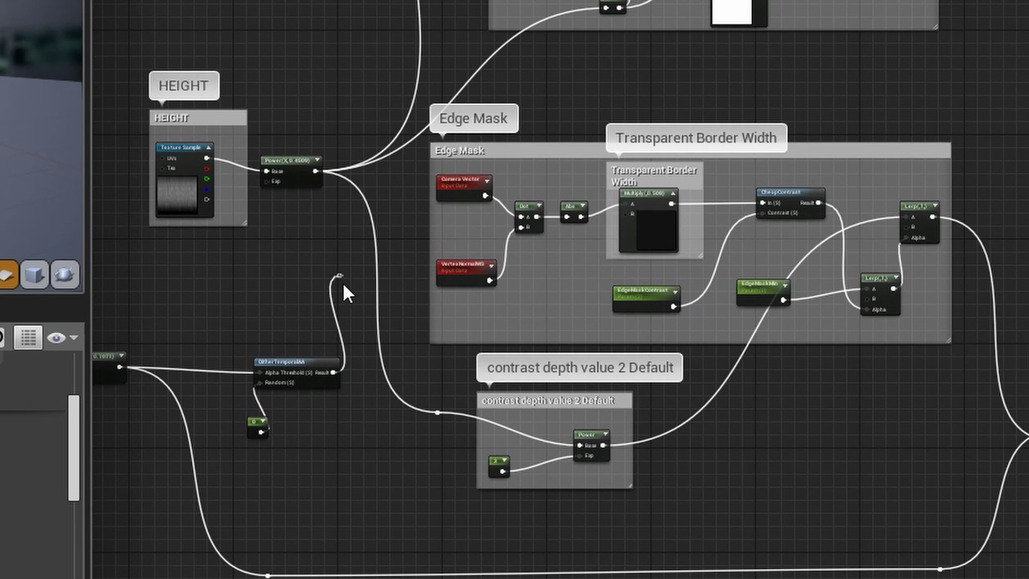
left_click_drag(340, 274, 1028, 435)
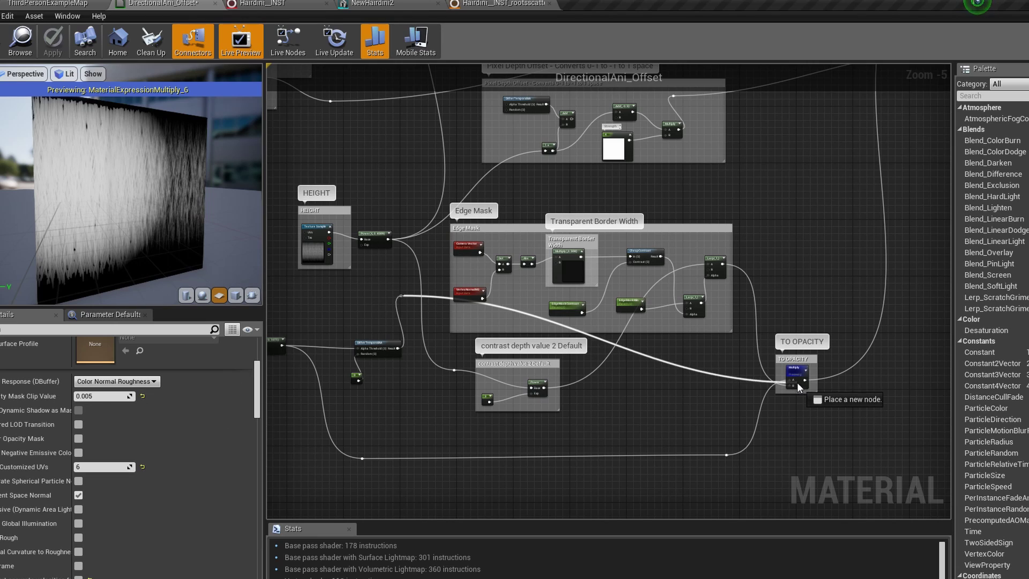
left_click_drag(796, 382, 791, 378)
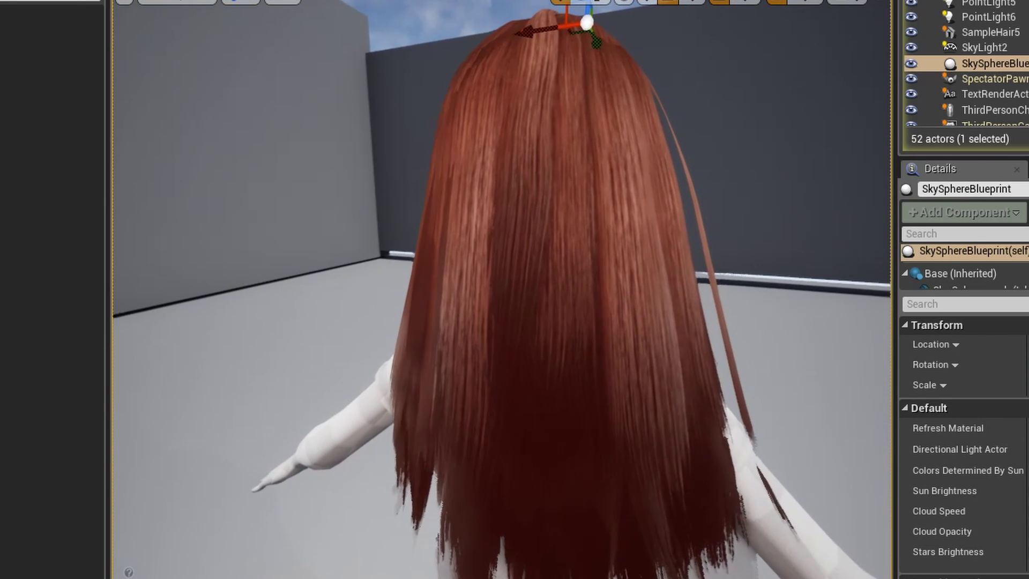
Examine the hair's opacity and strand edges on the character in the level from behind and from the side.
right_click_drag(501, 290, 415, 289)
left_click_drag(501, 289, 367, 290, "alt")
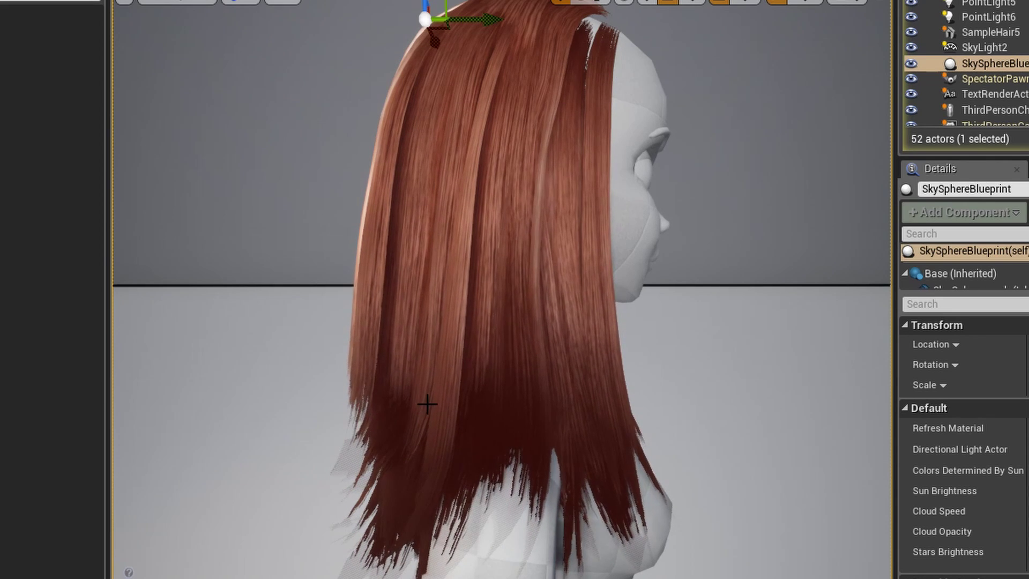
left_click_drag(518, 304, 487, 303, "alt")
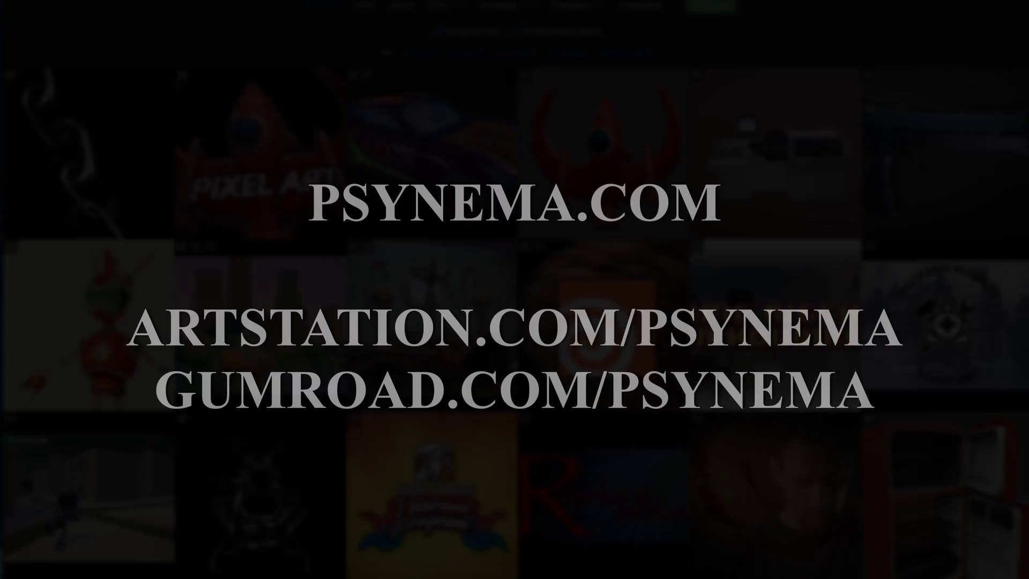